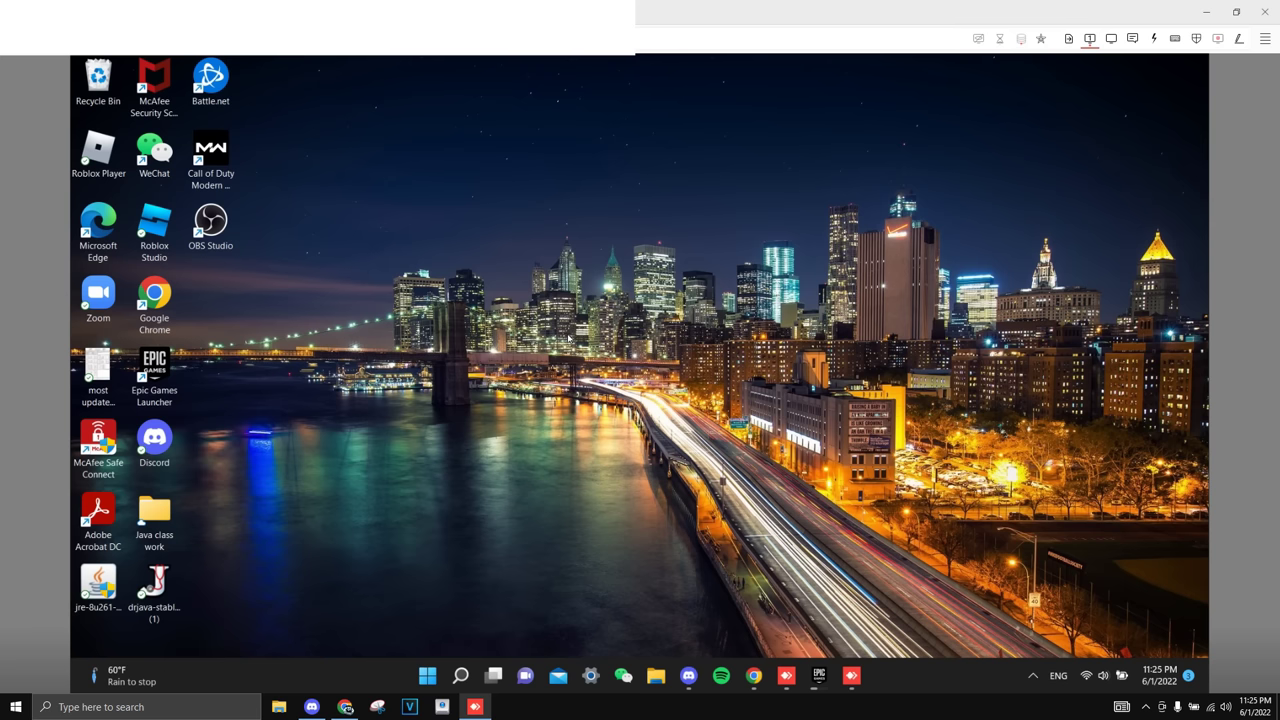
Run %temp% and go up to the AppData Local folder
{"action": "key", "text": "super+r"}
{"action": "type", "text": "%tem"}
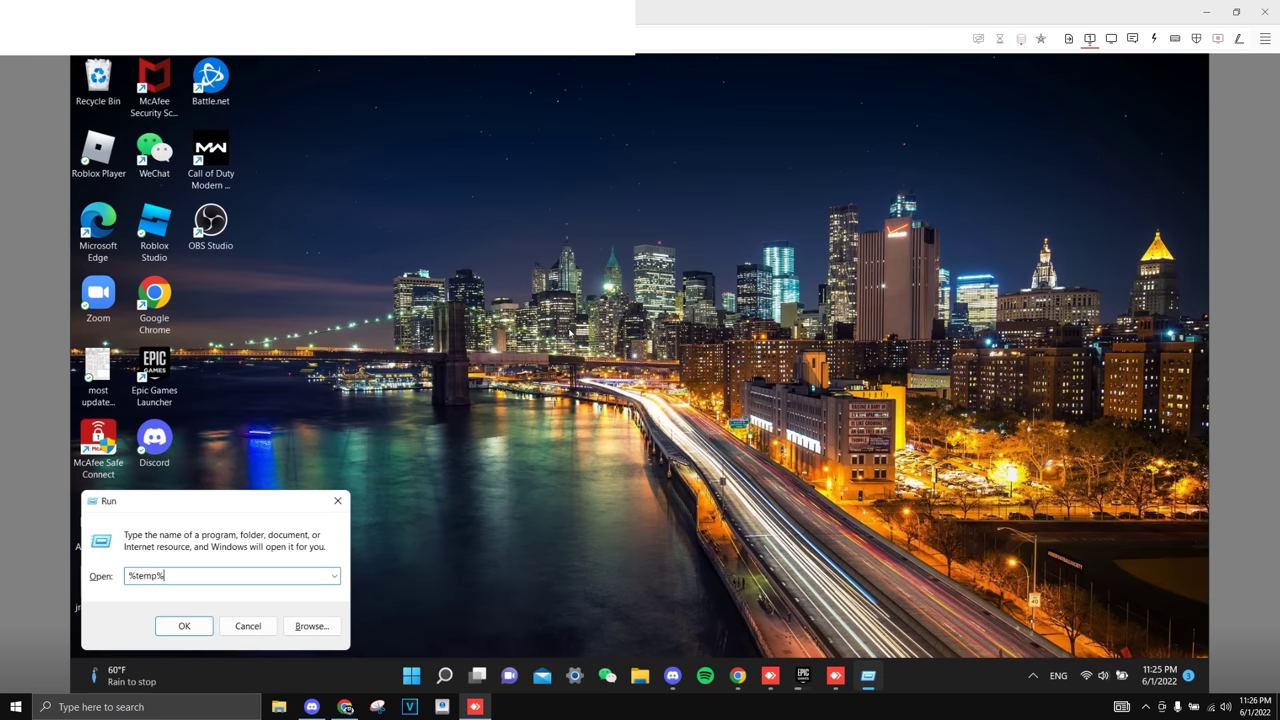
{"action": "type", "text": "p%"}
{"action": "left_click", "coordinate": [184, 626]}
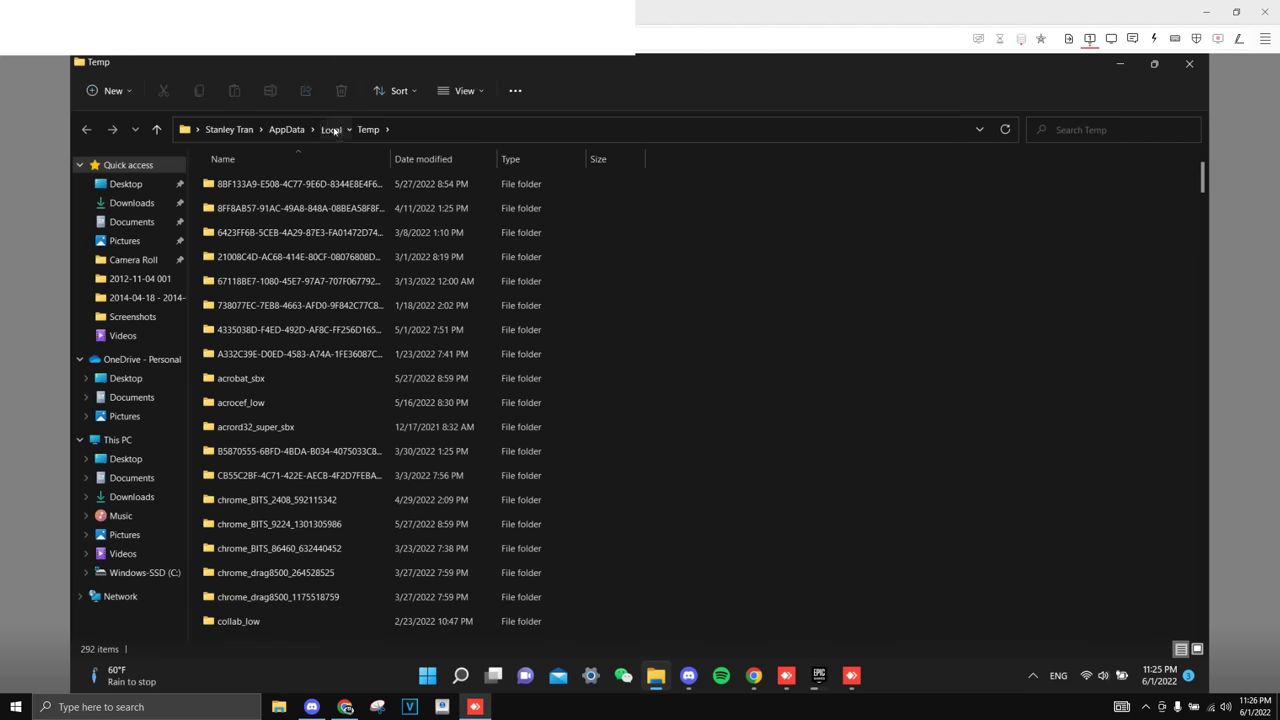
{"action": "left_click", "coordinate": [330, 129]}
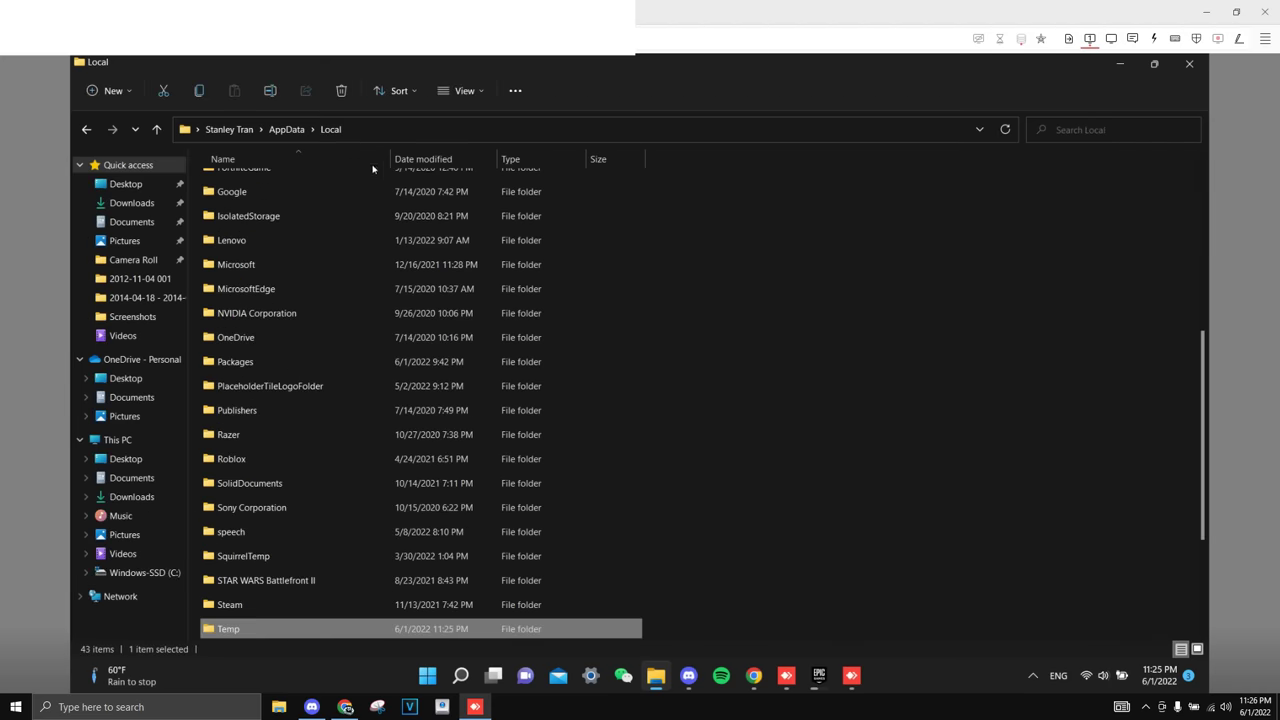
{"action": "scroll", "coordinate": [320, 297], "scroll_direction": "up", "scroll_amount": 5}
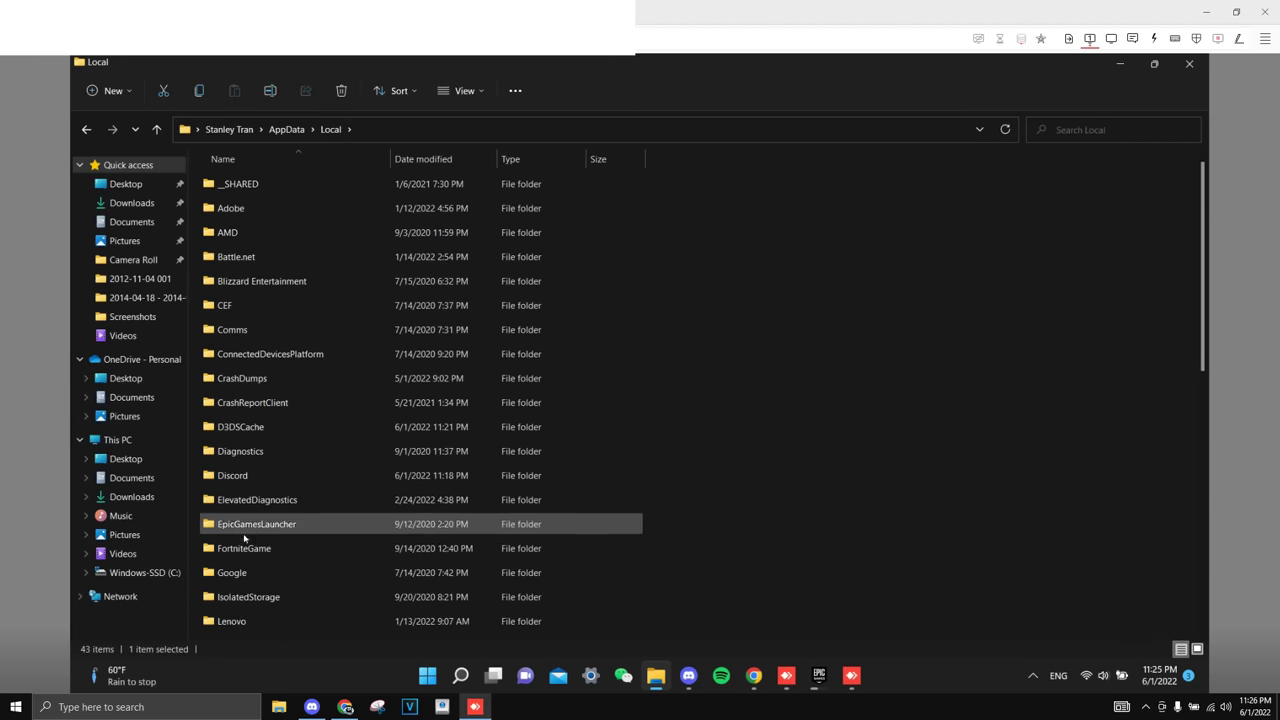
Open GameUserSettings from FortniteGame\Saved\Config\WindowsClient in Notepad
{"action": "double_click", "coordinate": [244, 548]}
{"action": "left_click", "coordinate": [238, 185]}
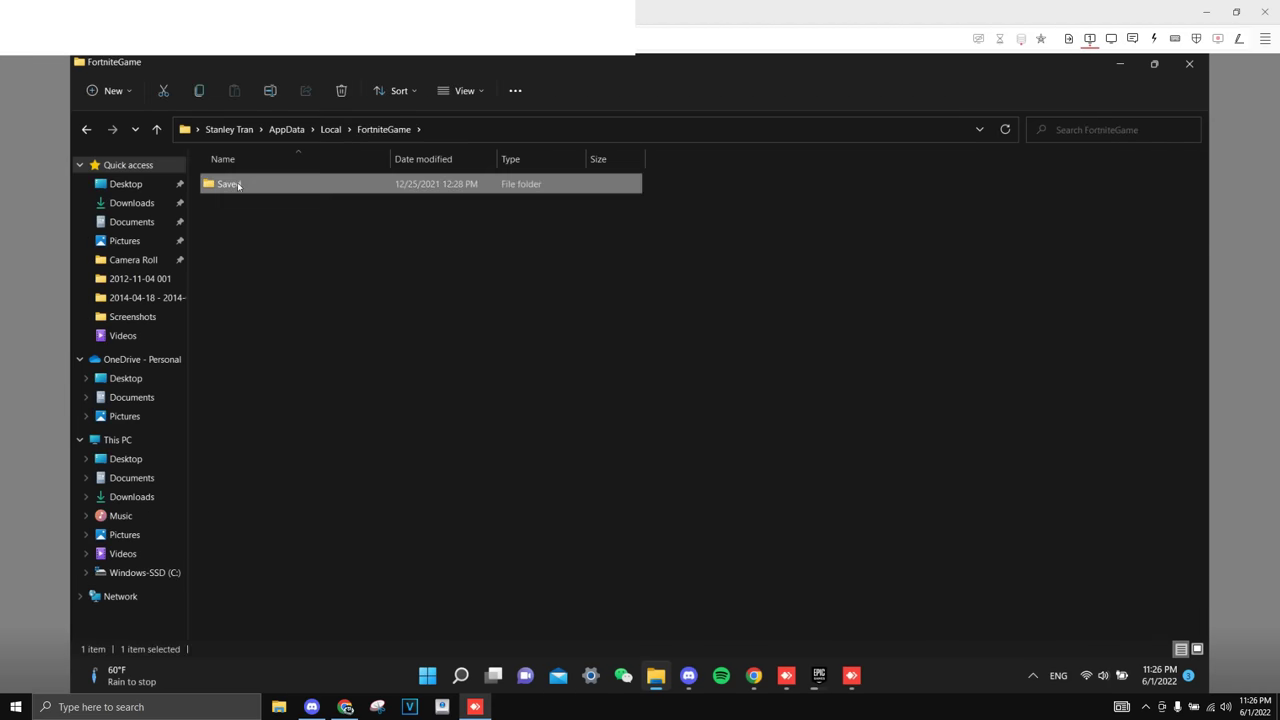
{"action": "double_click", "coordinate": [238, 185]}
{"action": "double_click", "coordinate": [252, 208]}
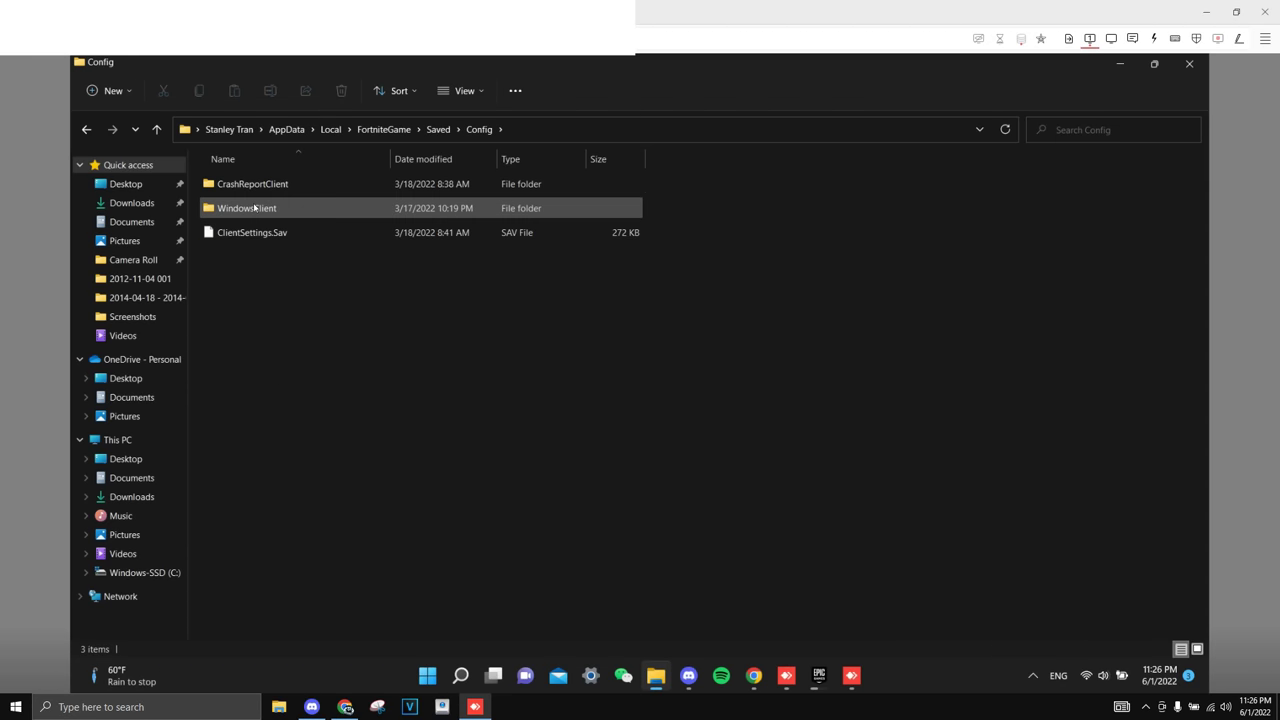
{"action": "double_click", "coordinate": [254, 208]}
{"action": "left_click", "coordinate": [254, 186]}
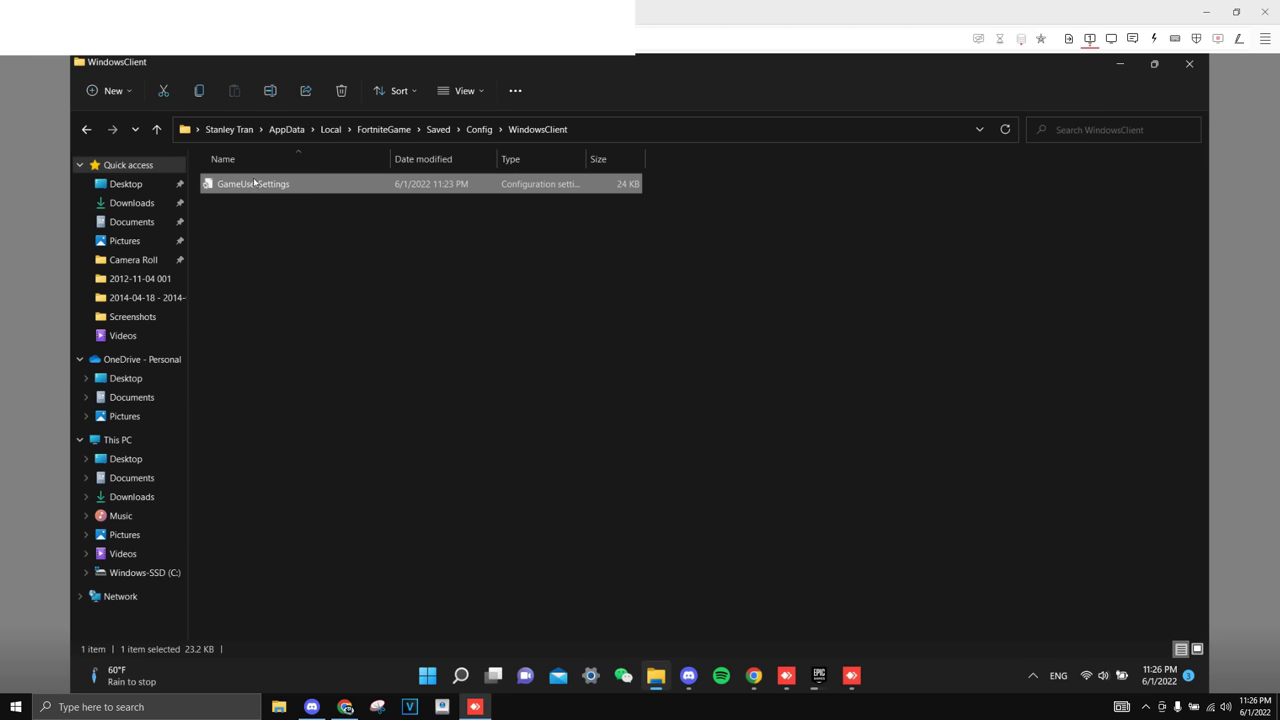
{"action": "double_click", "coordinate": [254, 183]}
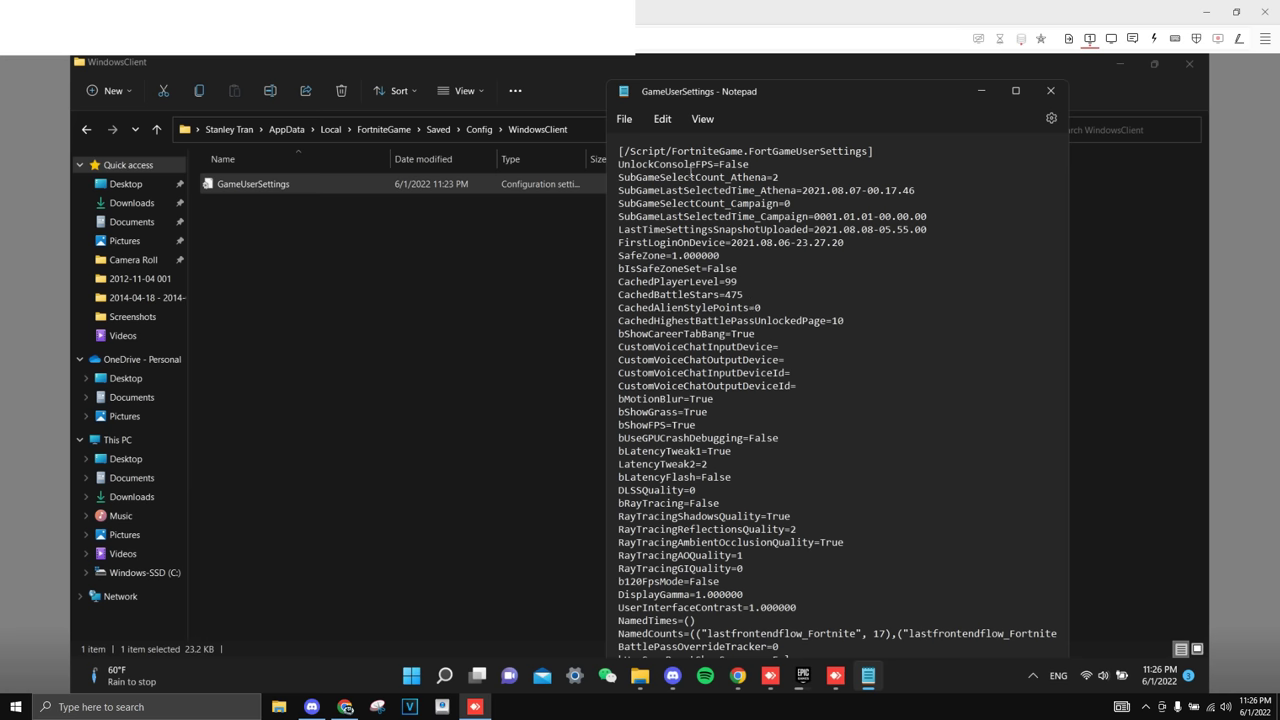
Clear GameUserSettings and paste in the full settings text shared in Discord
{"action": "key", "text": "ctrl+a"}
{"action": "key", "text": "Delete"}
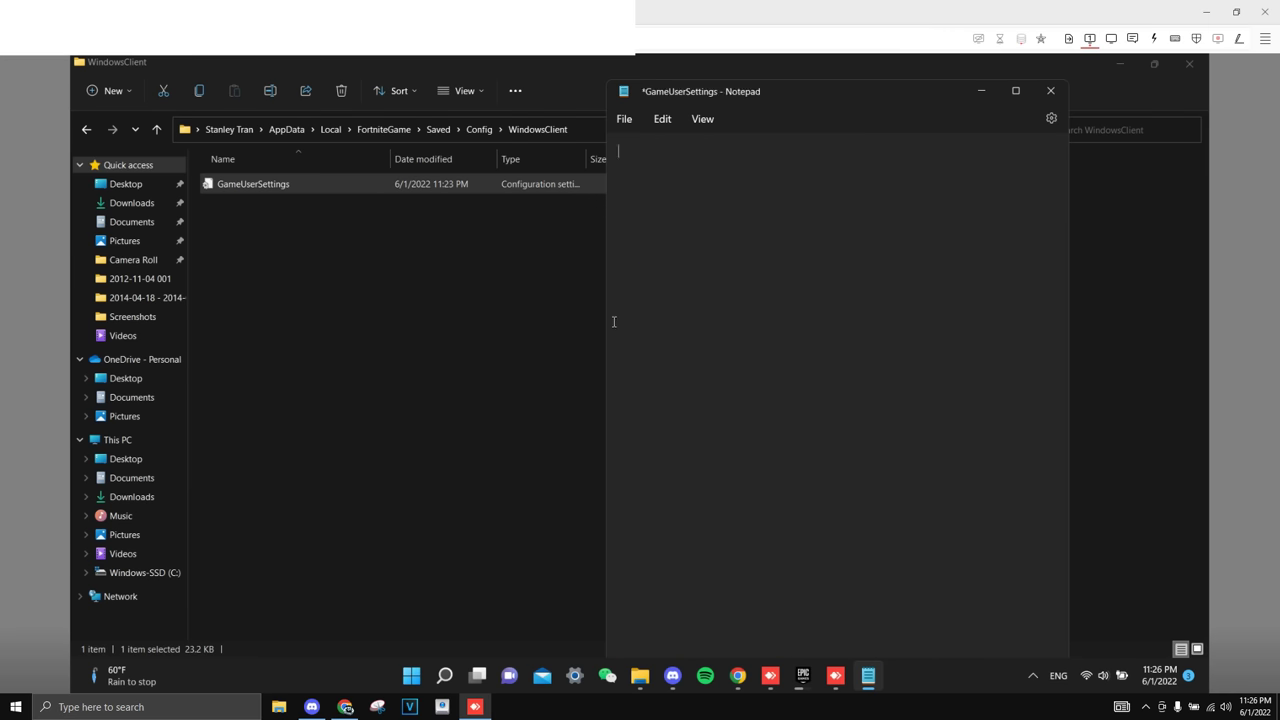
{"action": "left_click", "coordinate": [672, 676]}
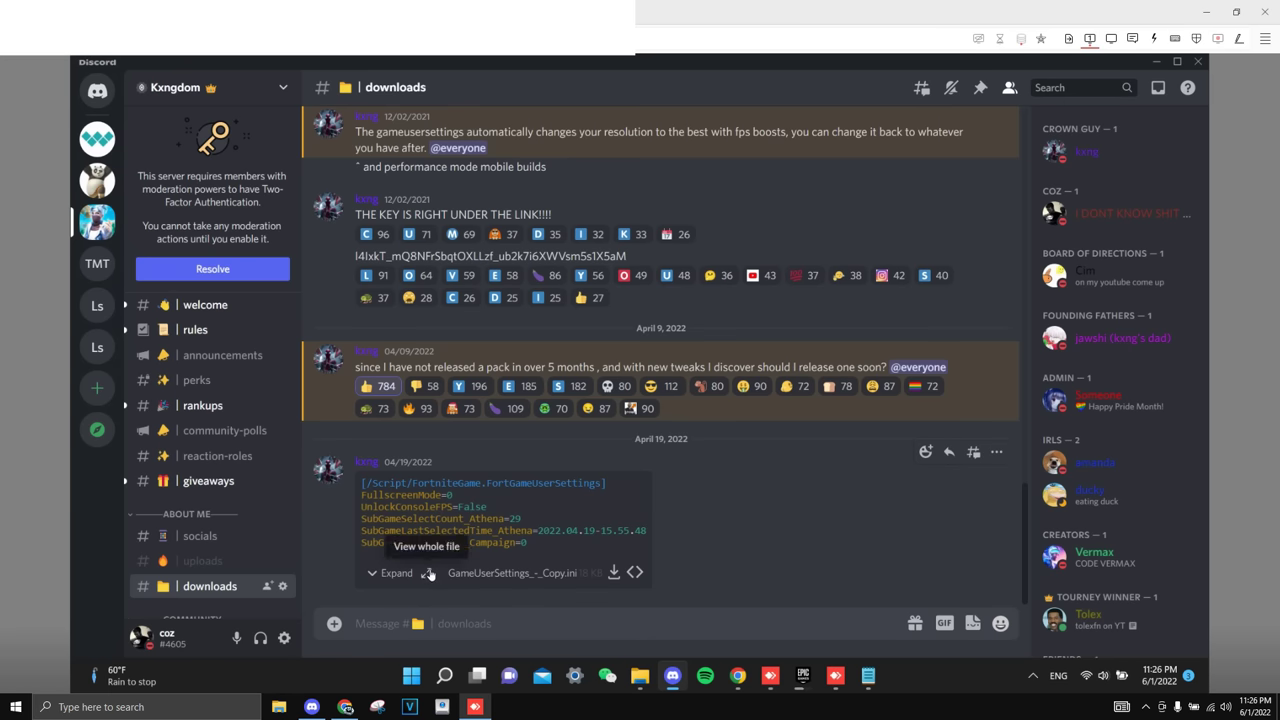
{"action": "left_click", "coordinate": [426, 574]}
{"action": "key", "text": "Escape"}
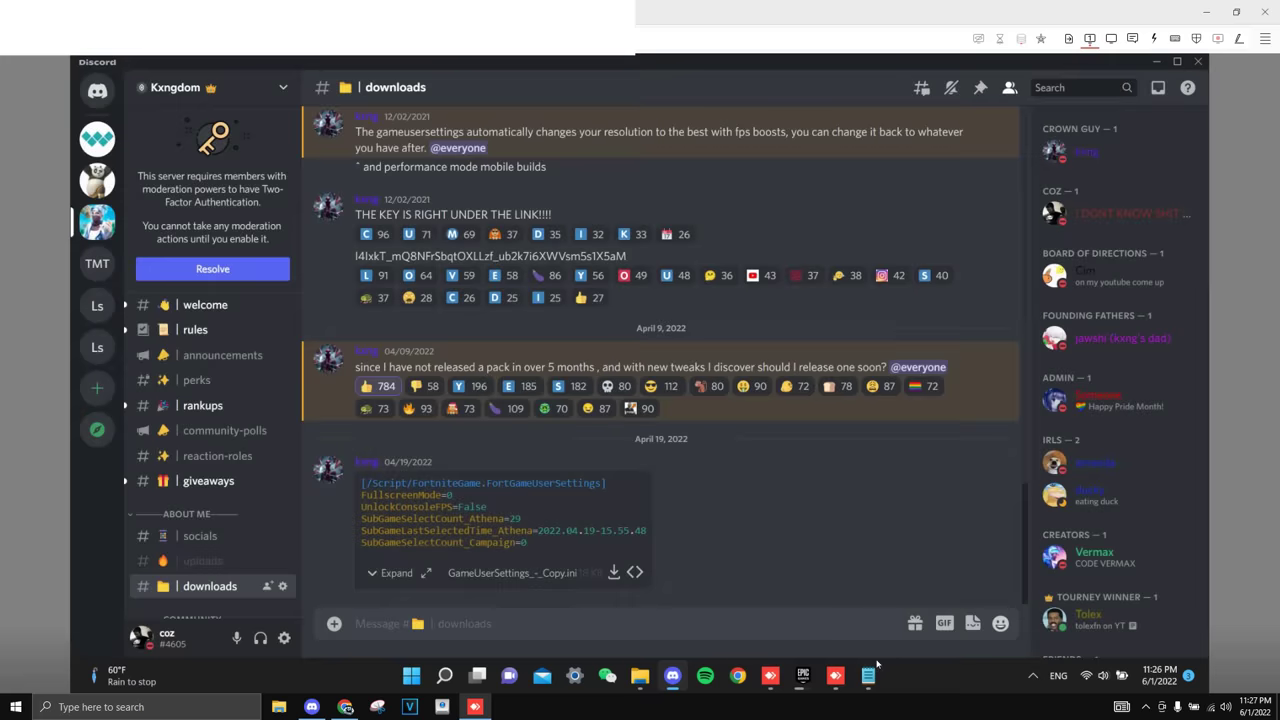
{"action": "mouse_move", "coordinate": [876, 676]}
{"action": "left_click", "coordinate": [858, 614]}
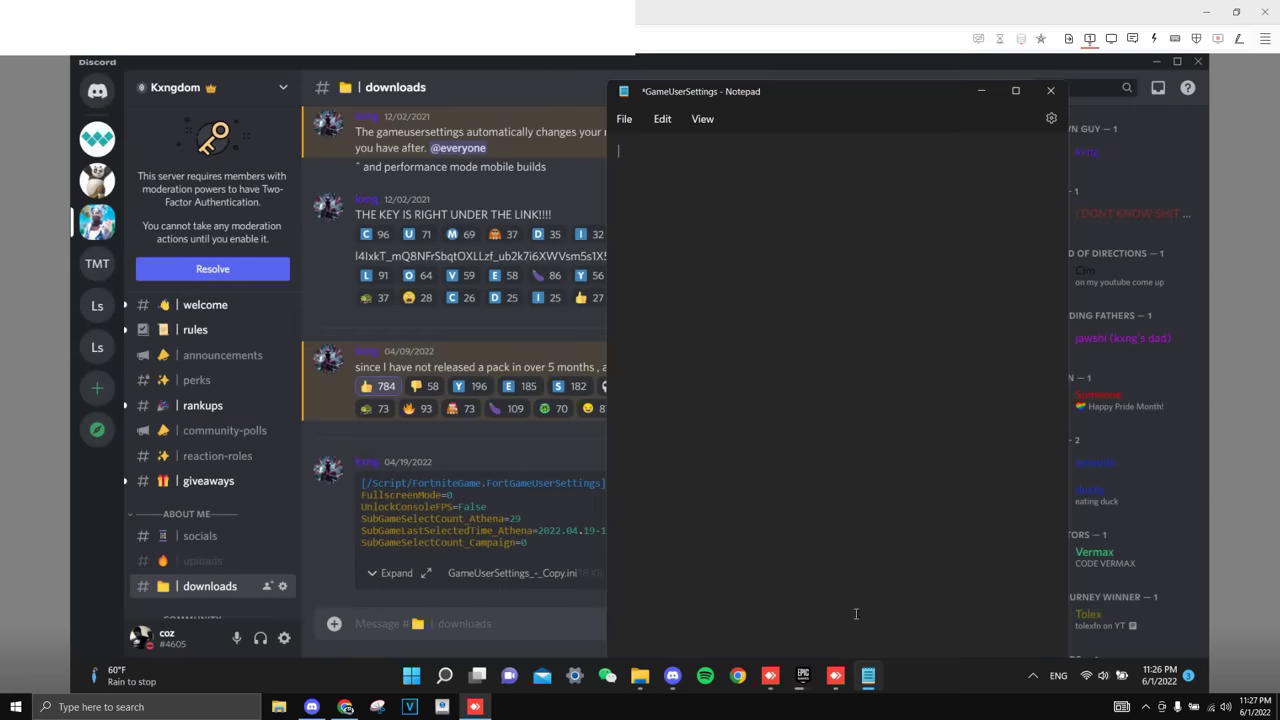
{"action": "key", "text": "ctrl+v"}
Check the pasted settings down past bShowFPS=True, then save the file and close Notepad
{"action": "scroll", "coordinate": [1067, 585], "scroll_direction": "down", "scroll_amount": 10}
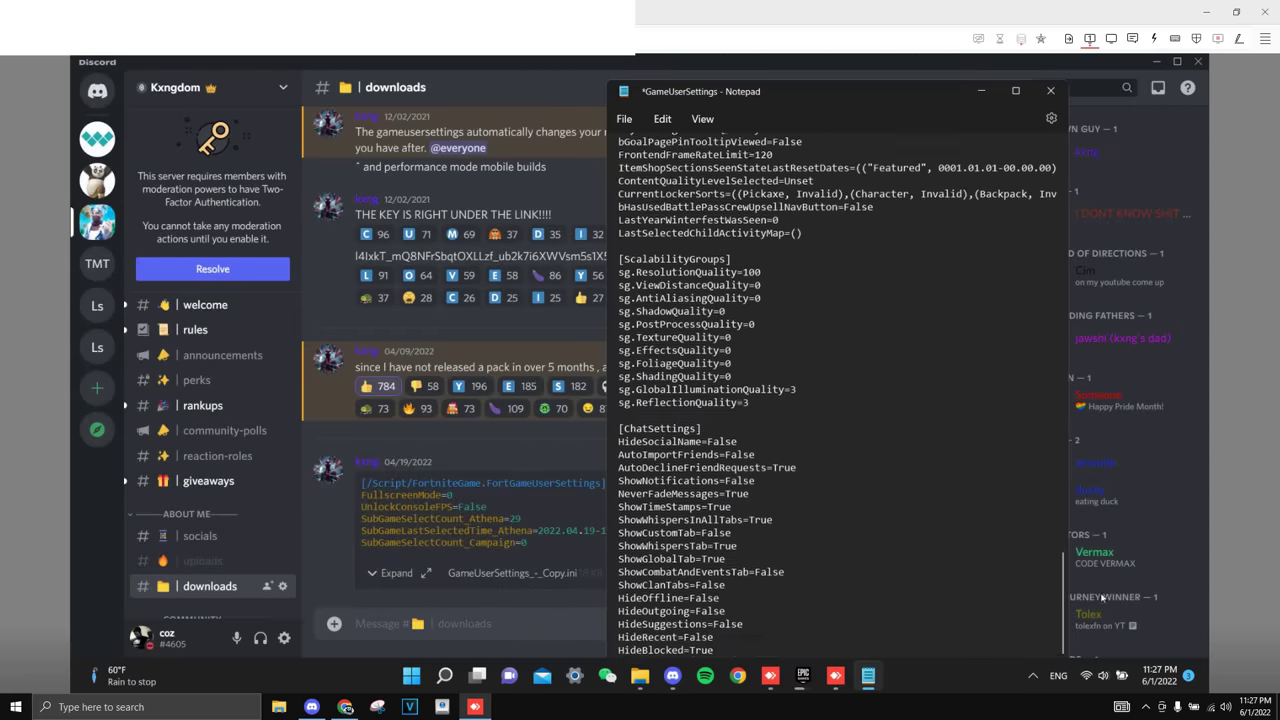
{"action": "left_click_drag", "start_coordinate": [1067, 585], "coordinate": [1037, 140]}
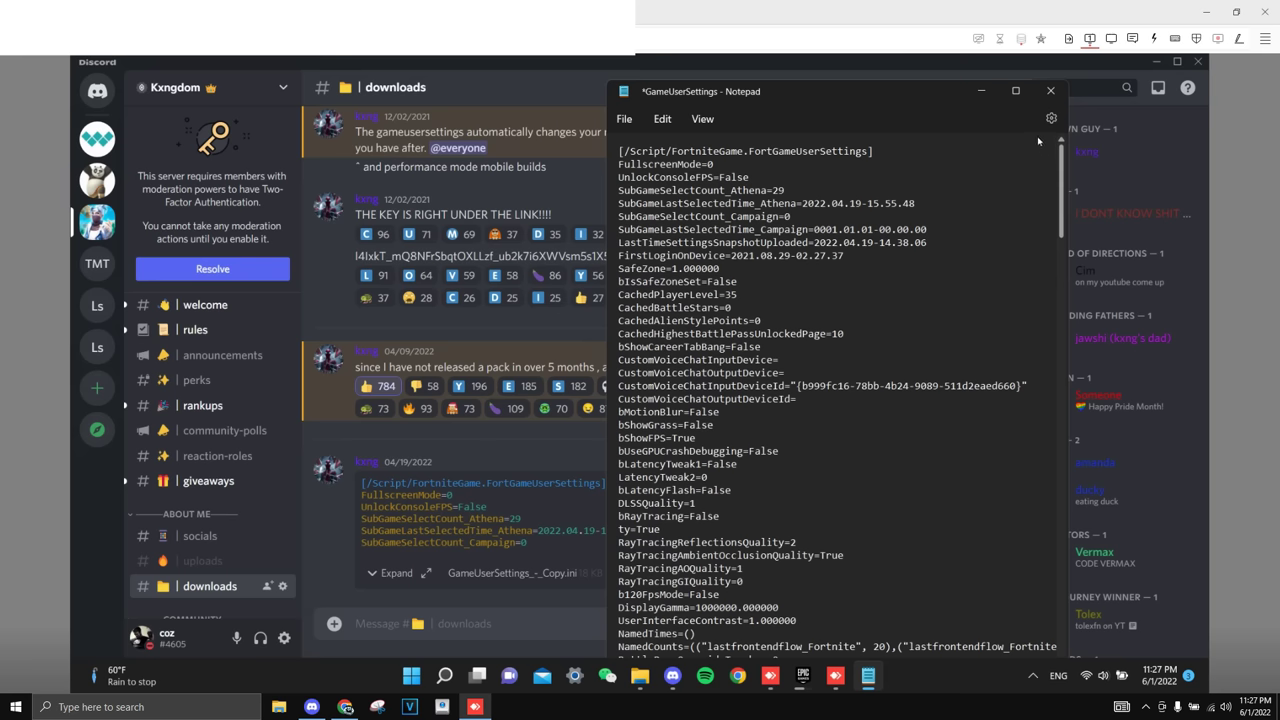
{"action": "scroll", "coordinate": [677, 365], "scroll_direction": "down", "scroll_amount": 2}
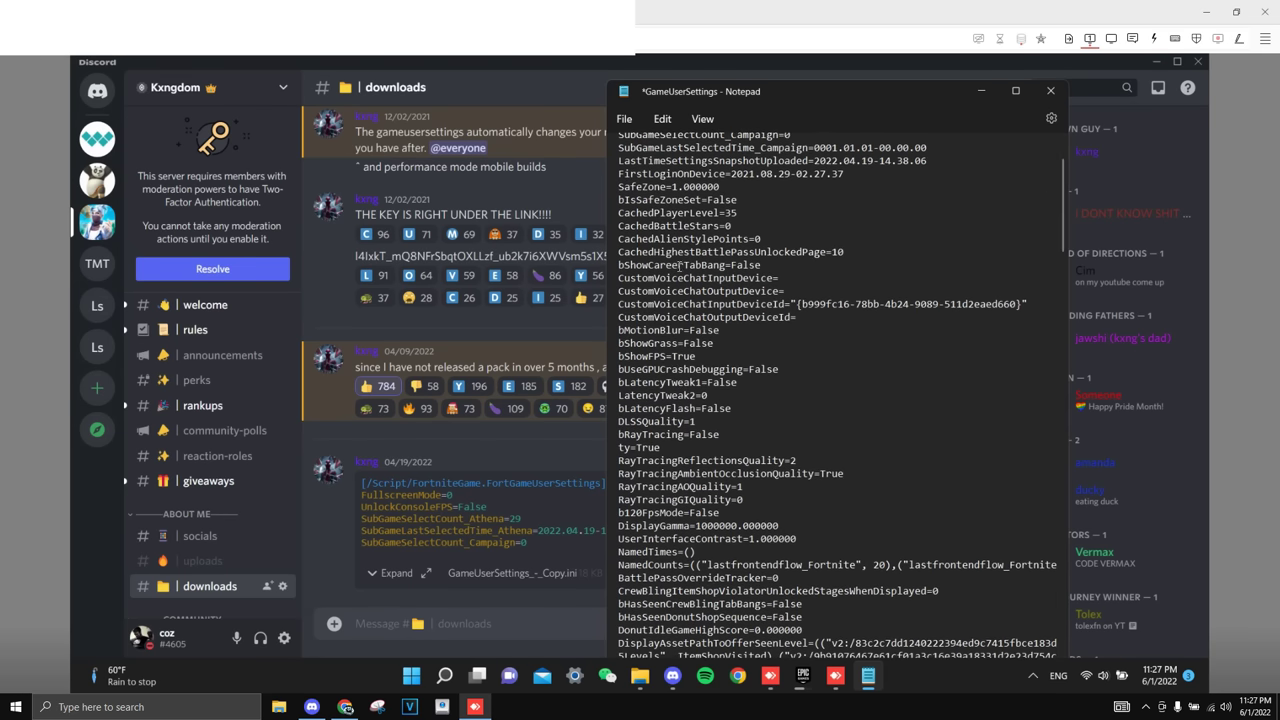
{"action": "left_click", "coordinate": [702, 356]}
{"action": "scroll", "coordinate": [732, 353], "scroll_direction": "down", "scroll_amount": 3}
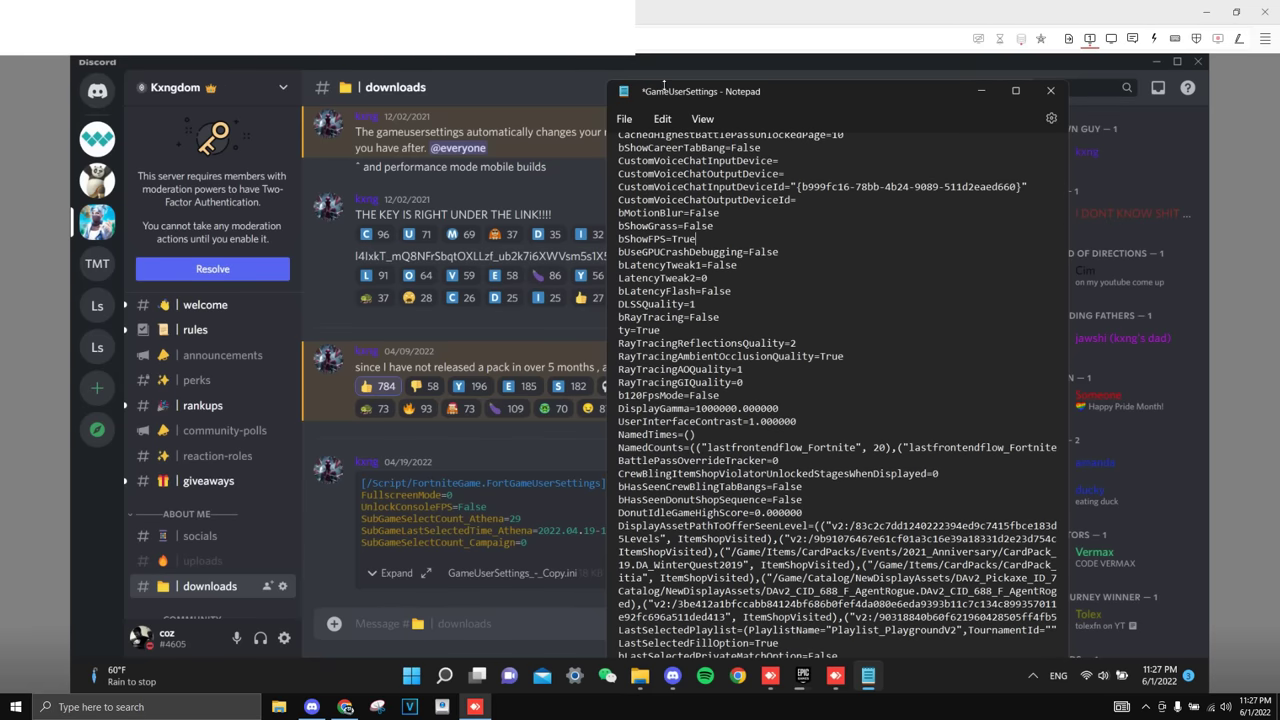
{"action": "left_click", "coordinate": [624, 118]}
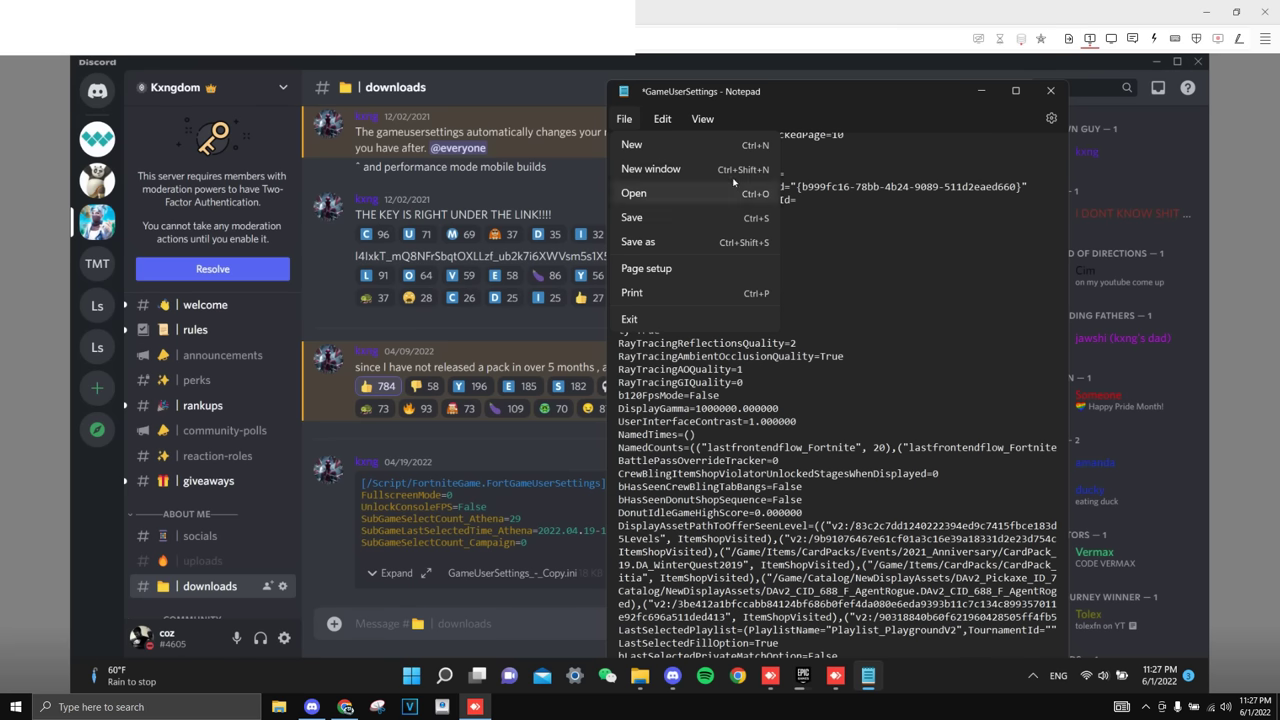
{"action": "left_click", "coordinate": [650, 217]}
{"action": "left_click", "coordinate": [1050, 90]}
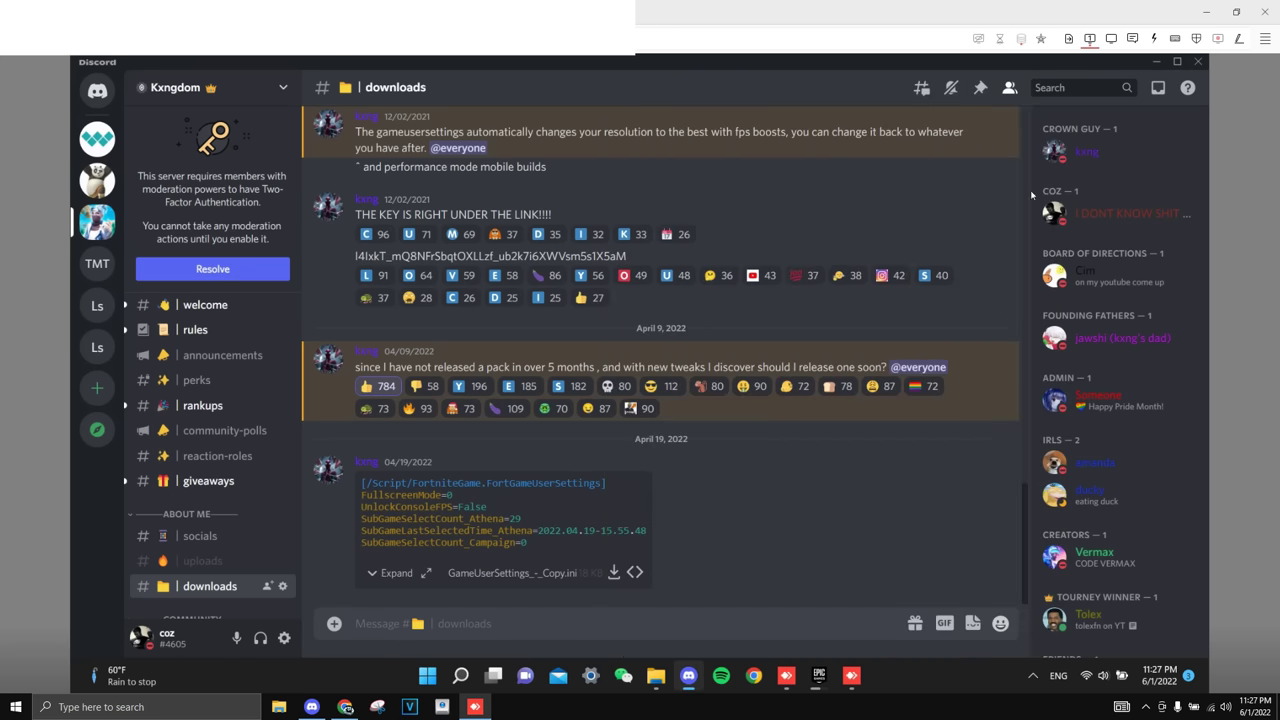
Set GameUserSettings to Read-only in its Properties, then close File Explorer and Discord
{"action": "left_click", "coordinate": [805, 595]}
{"action": "right_click", "coordinate": [220, 188]}
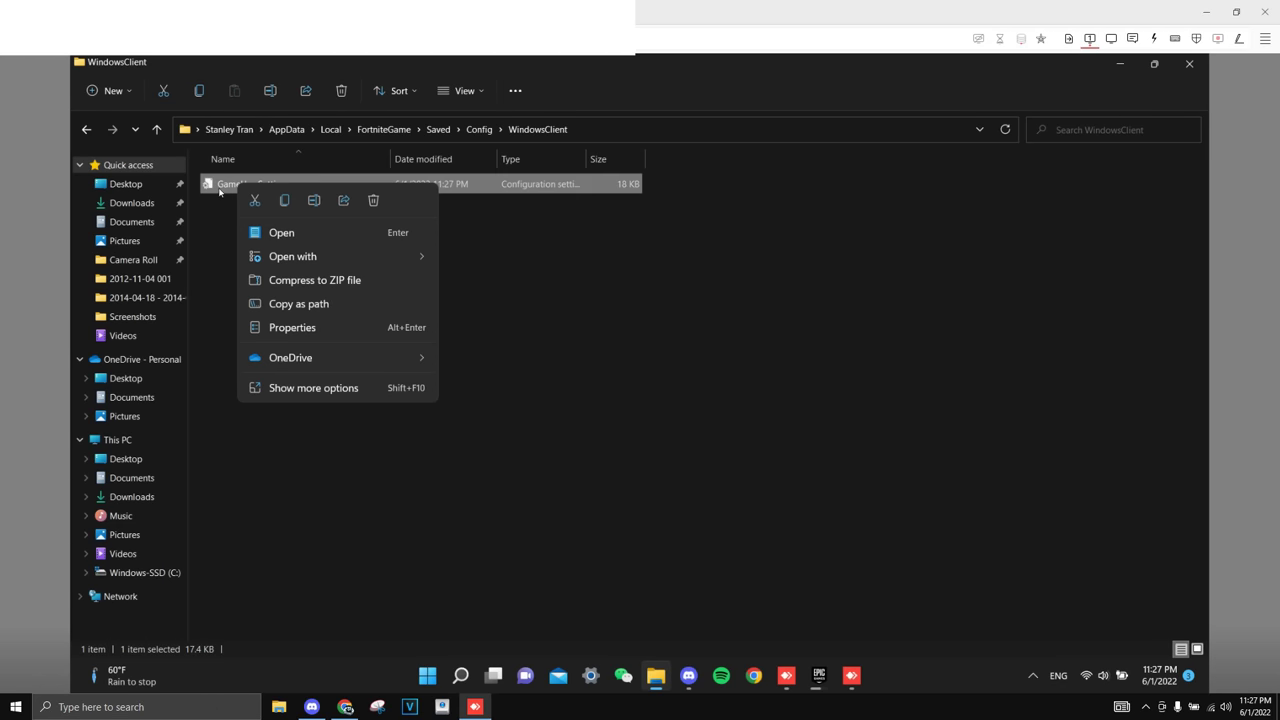
{"action": "left_click", "coordinate": [289, 334]}
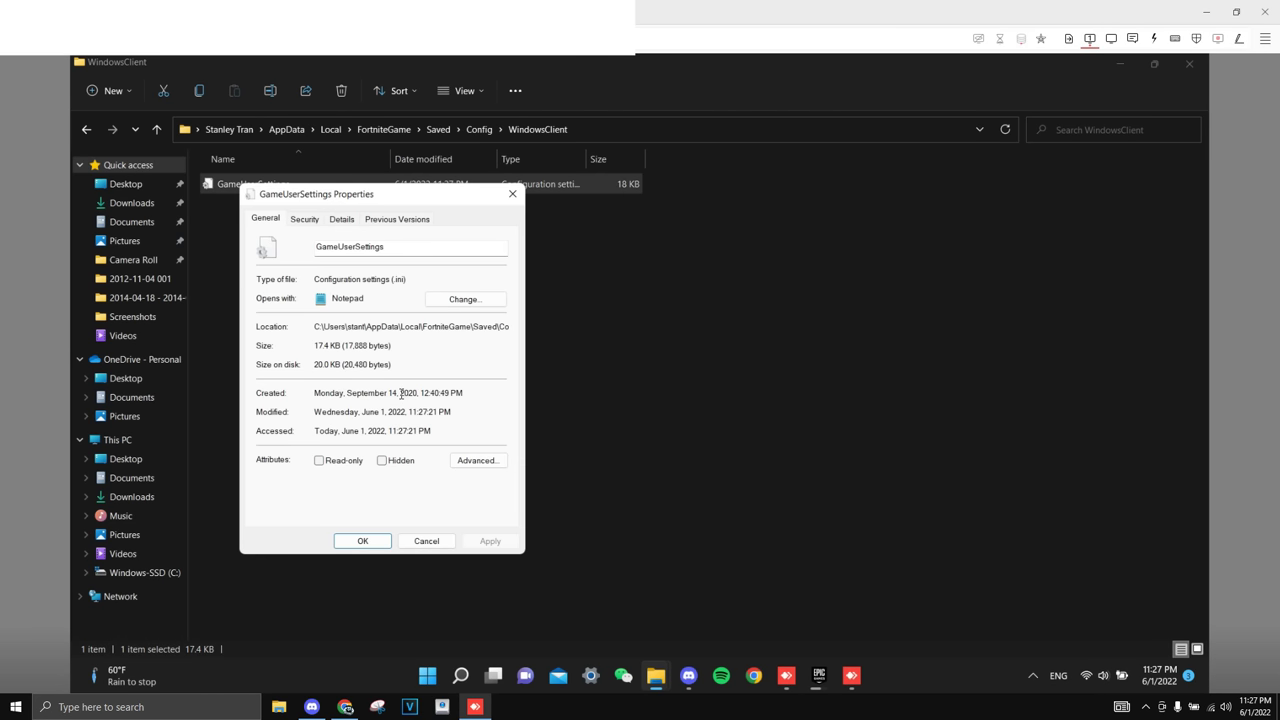
{"action": "left_click", "coordinate": [336, 462]}
{"action": "left_click", "coordinate": [495, 542]}
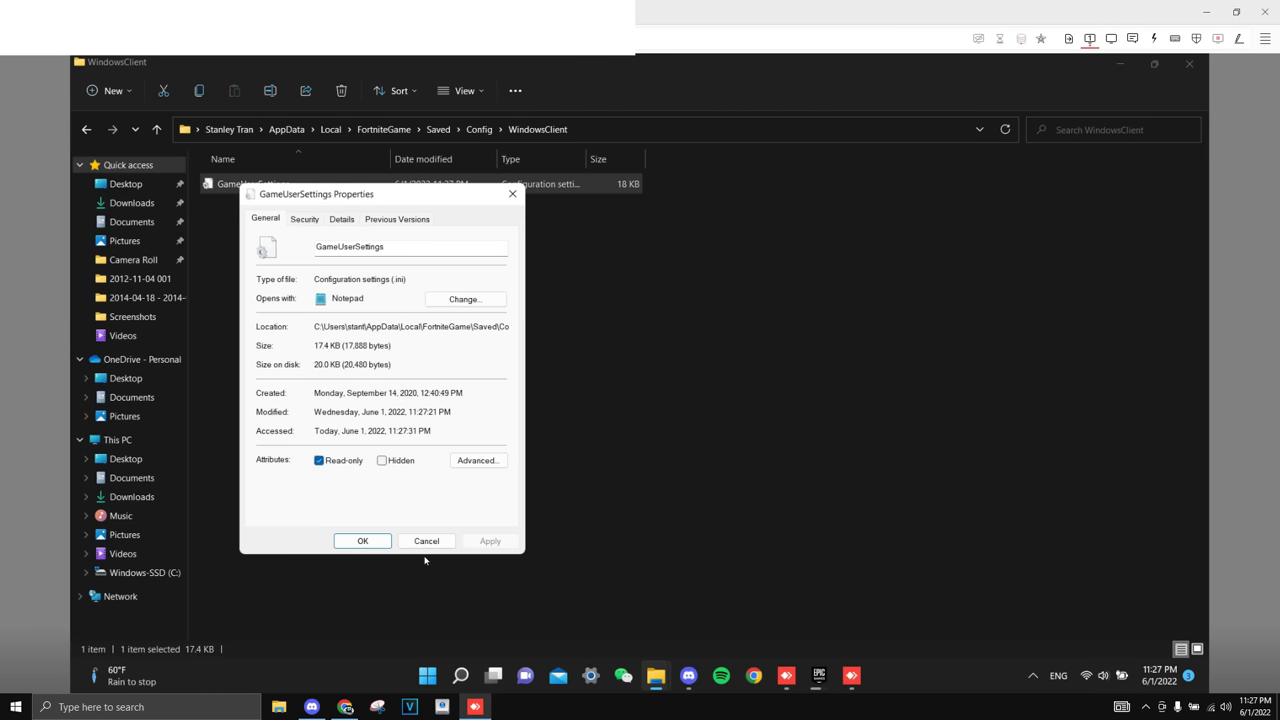
{"action": "left_click", "coordinate": [363, 541]}
{"action": "left_click", "coordinate": [1189, 64]}
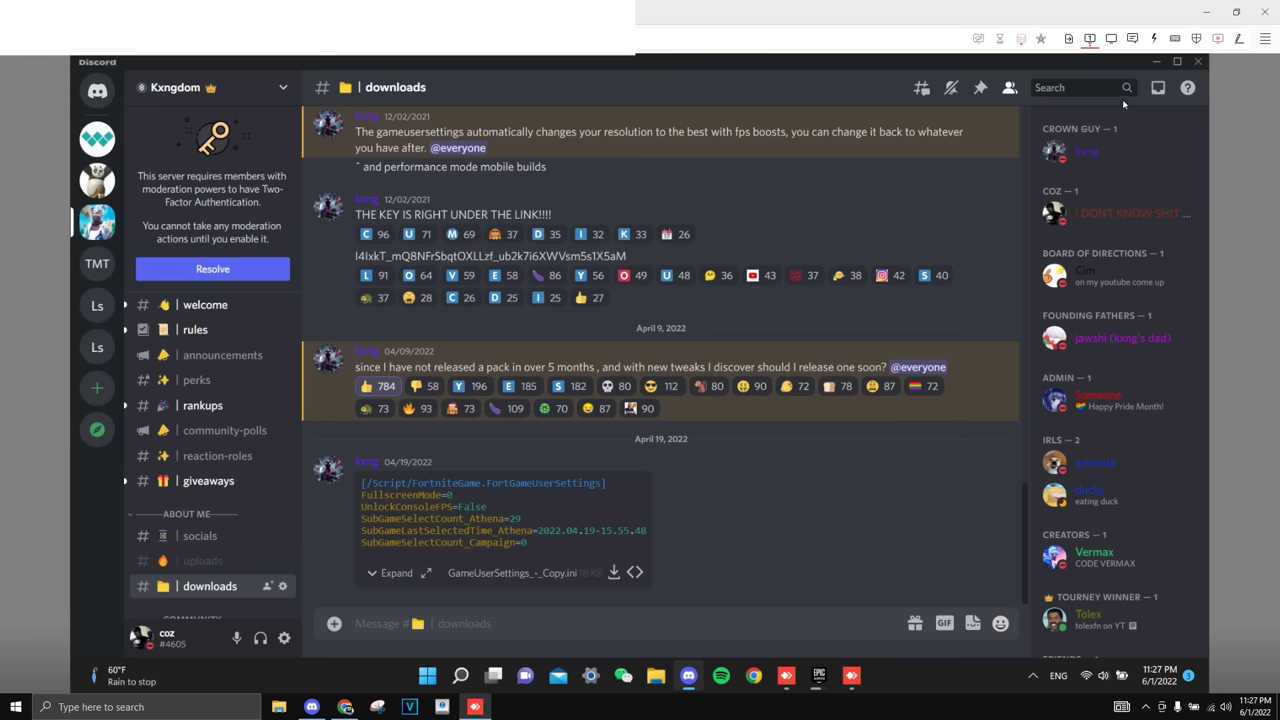
{"action": "left_click", "coordinate": [1194, 64]}
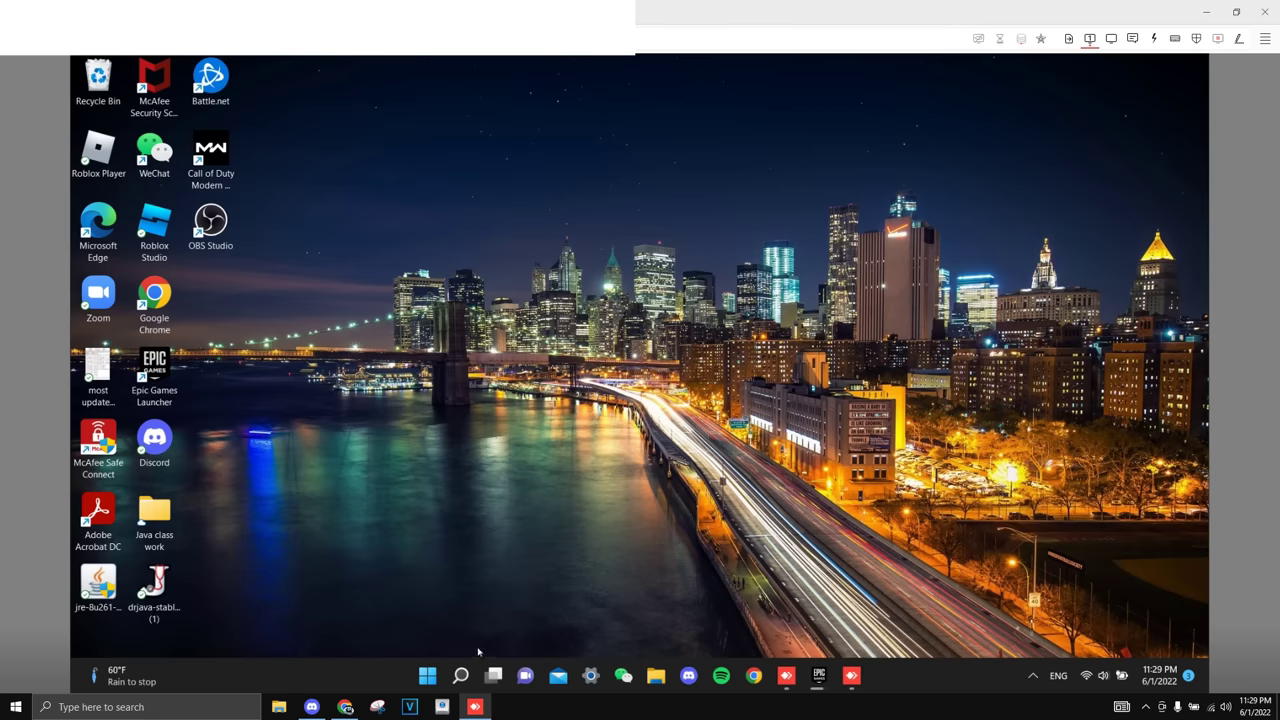
Search 'graphic' to reach Graphics settings and browse for a desktop app to add
{"action": "mouse_move", "coordinate": [460, 675]}
{"action": "left_click", "coordinate": [559, 574]}
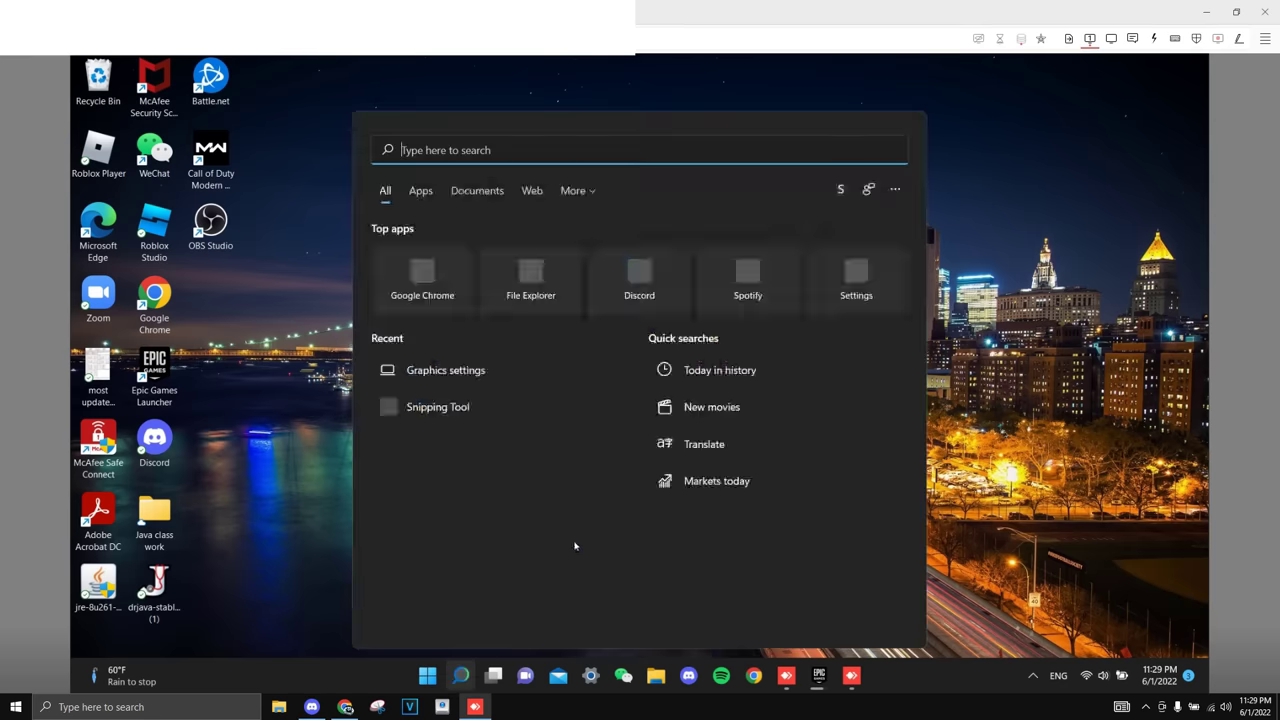
{"action": "type", "text": "graphic"}
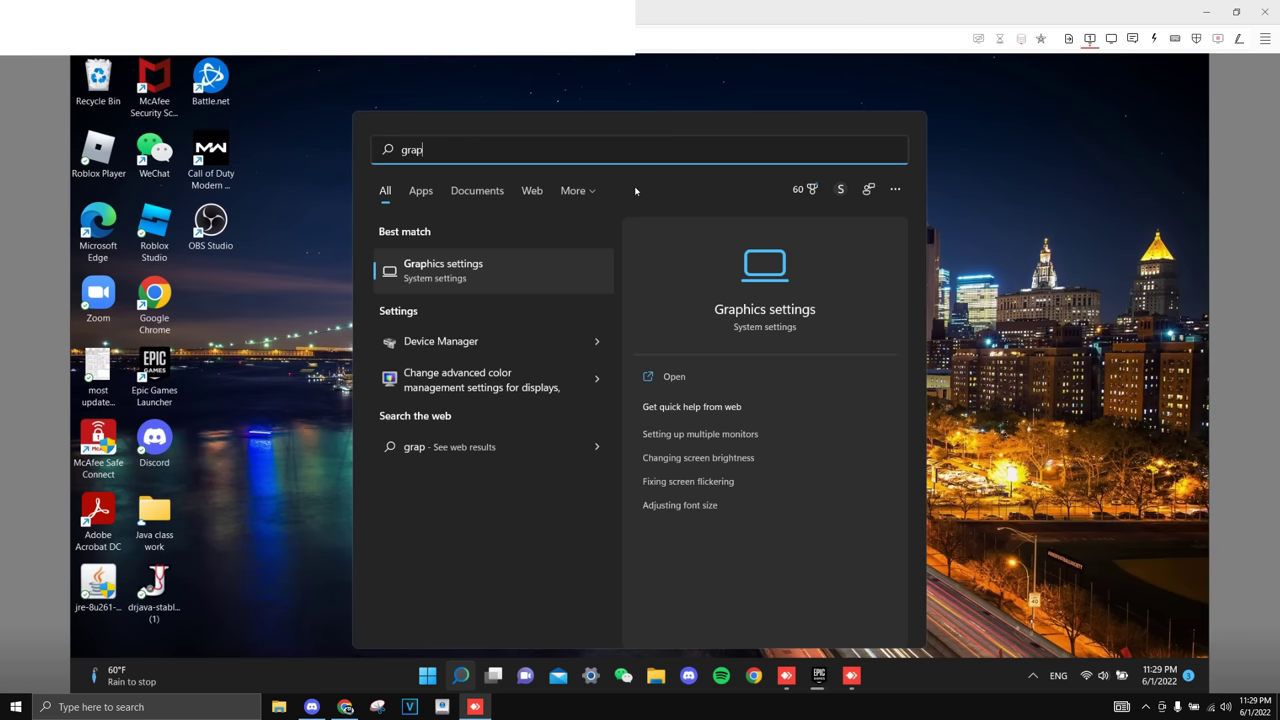
{"action": "left_click", "coordinate": [513, 276]}
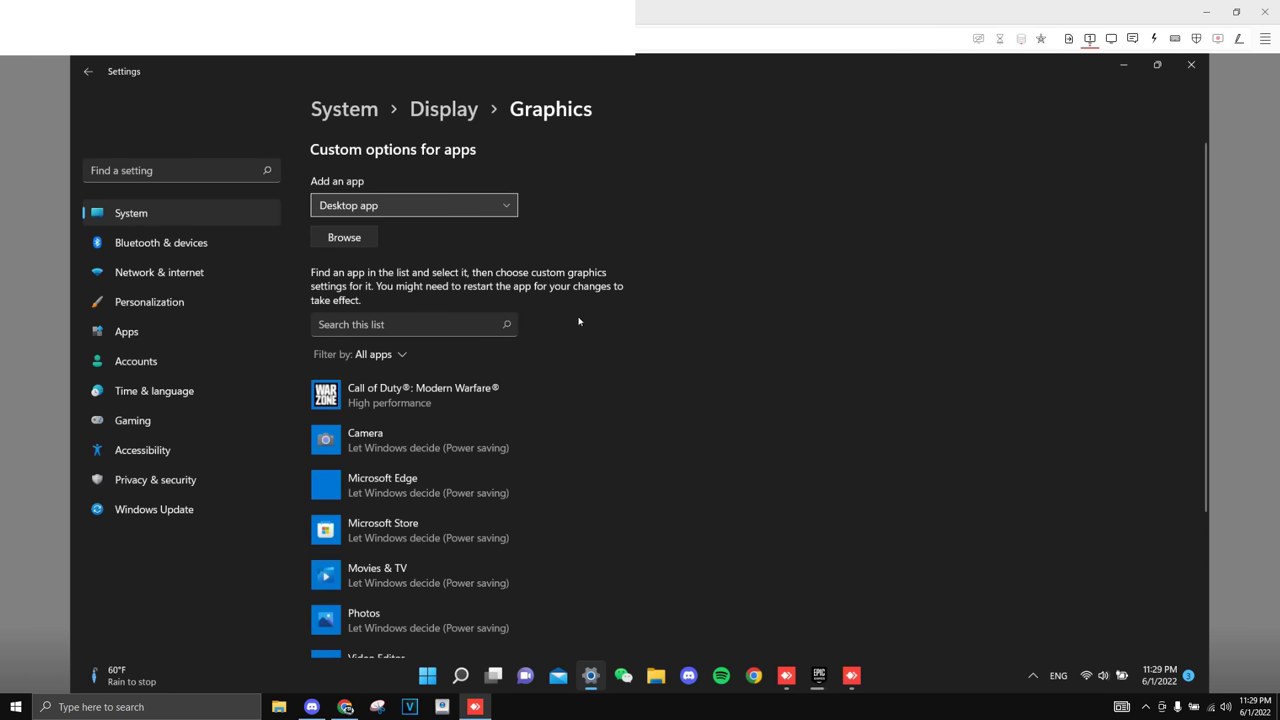
{"action": "scroll", "coordinate": [520, 340], "scroll_direction": "down", "scroll_amount": 3}
{"action": "scroll", "coordinate": [480, 300], "scroll_direction": "up", "scroll_amount": 1}
{"action": "scroll", "coordinate": [433, 250], "scroll_direction": "up", "scroll_amount": 2}
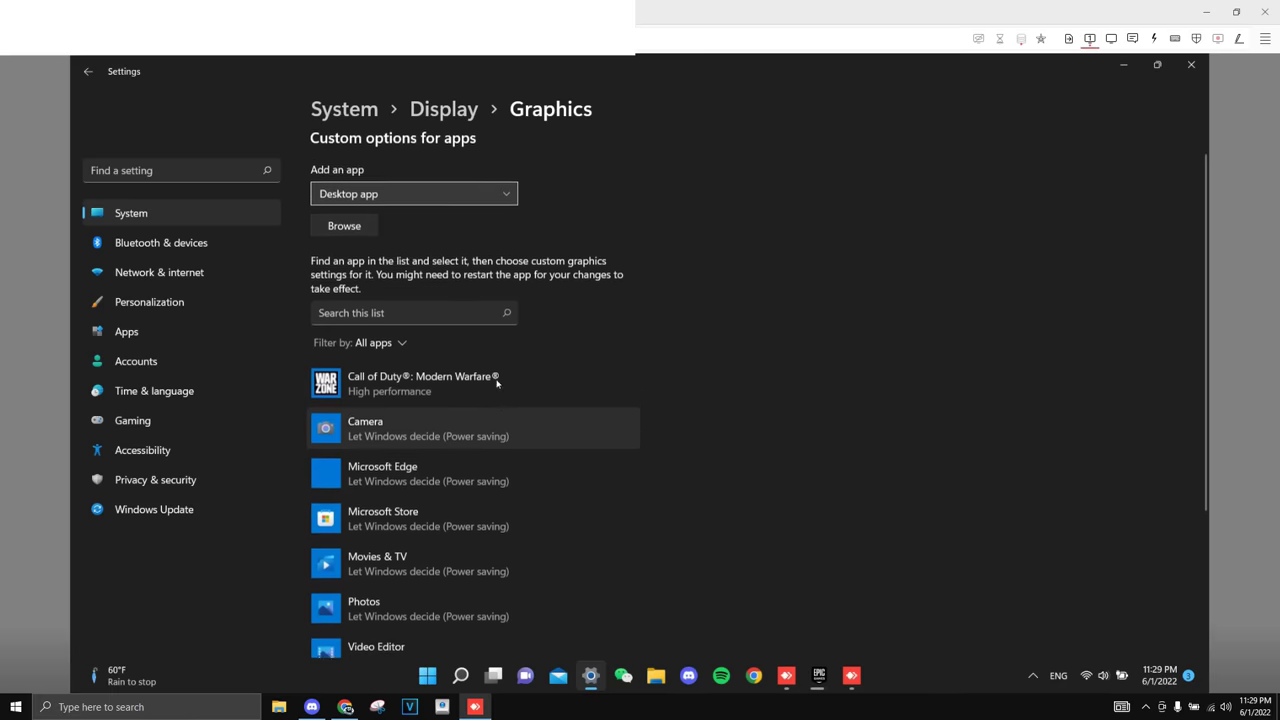
{"action": "left_click", "coordinate": [345, 239]}
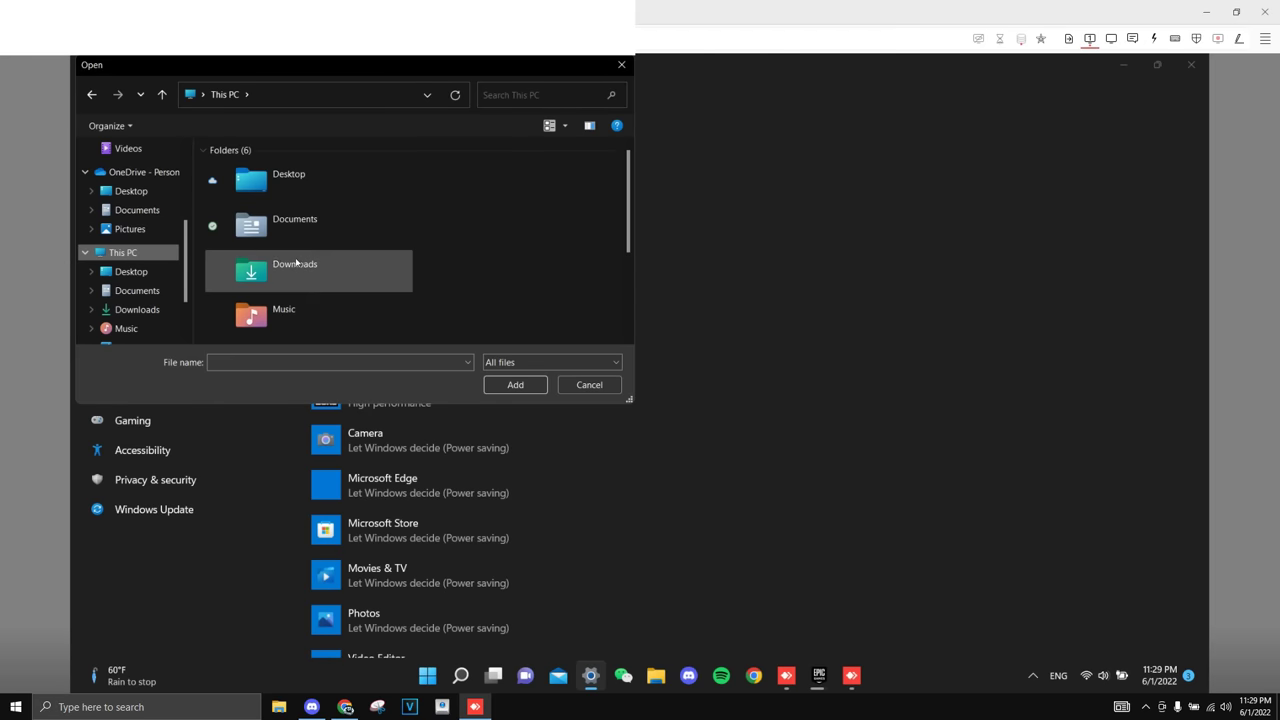
Browse to C:\Program Files\Epic Games\Fortnite\FortniteGame\Binaries\Win64 in the file picker
{"action": "scroll", "coordinate": [296, 263], "scroll_direction": "down", "scroll_amount": 3}
{"action": "double_click", "coordinate": [310, 325]}
{"action": "double_click", "coordinate": [266, 226]}
{"action": "scroll", "coordinate": [268, 245], "scroll_direction": "down", "scroll_amount": 3}
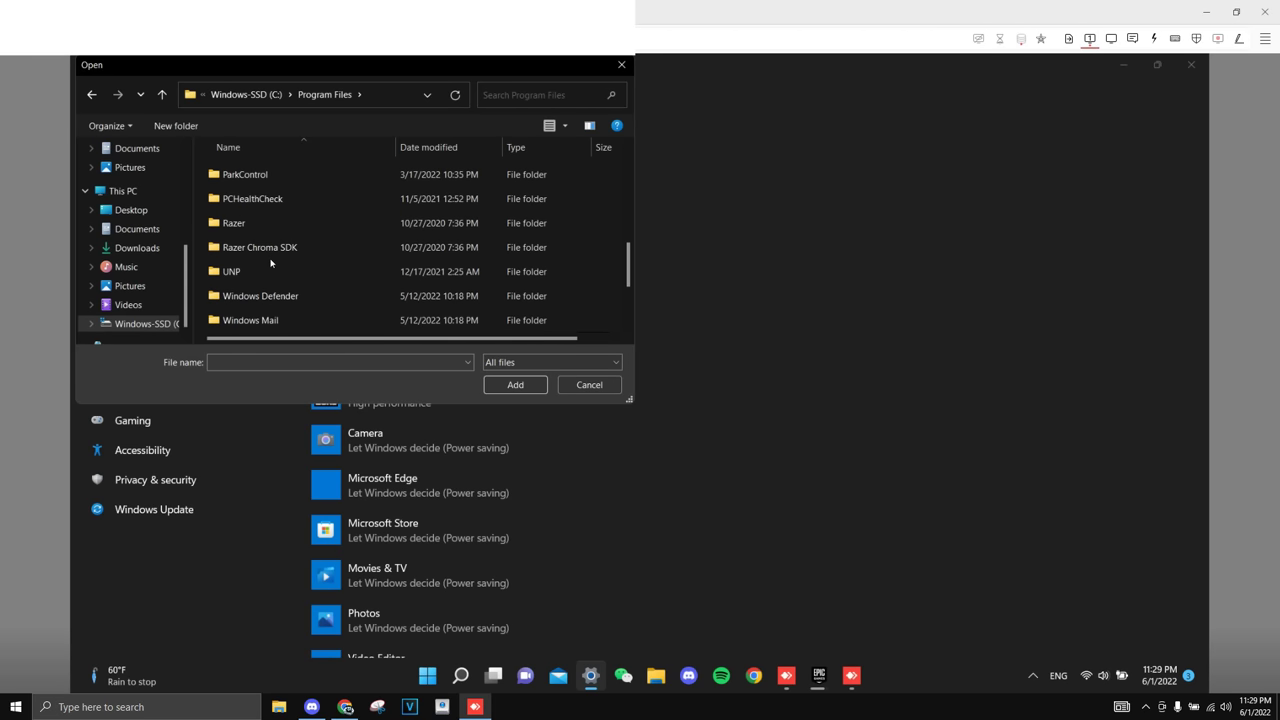
{"action": "scroll", "coordinate": [270, 258], "scroll_direction": "up", "scroll_amount": 7}
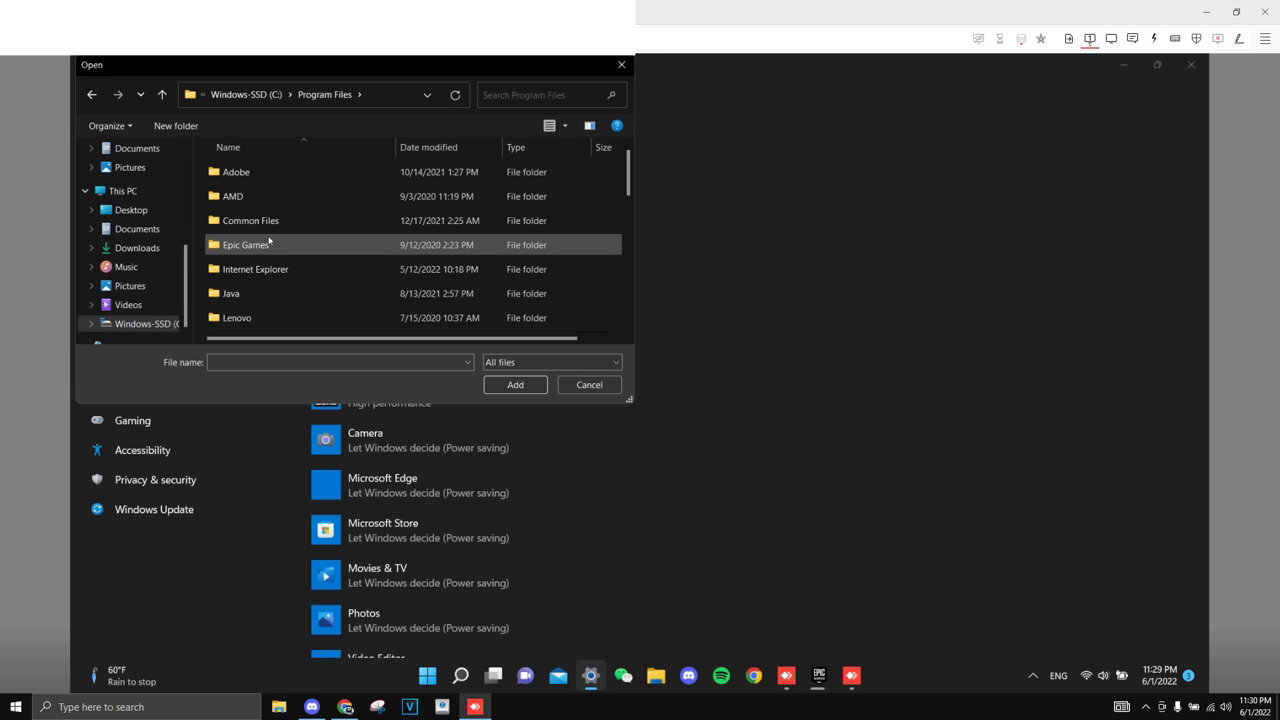
{"action": "double_click", "coordinate": [268, 243]}
{"action": "double_click", "coordinate": [255, 174]}
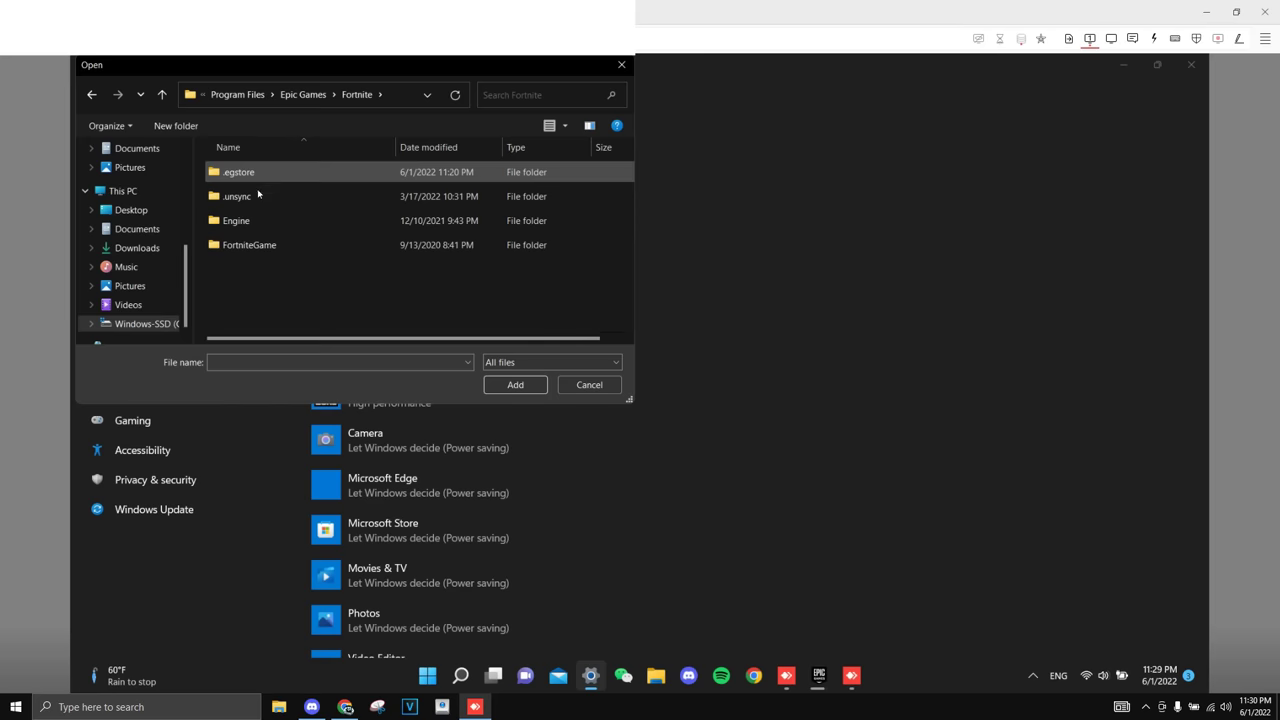
{"action": "double_click", "coordinate": [251, 246]}
{"action": "double_click", "coordinate": [240, 172]}
{"action": "double_click", "coordinate": [235, 172]}
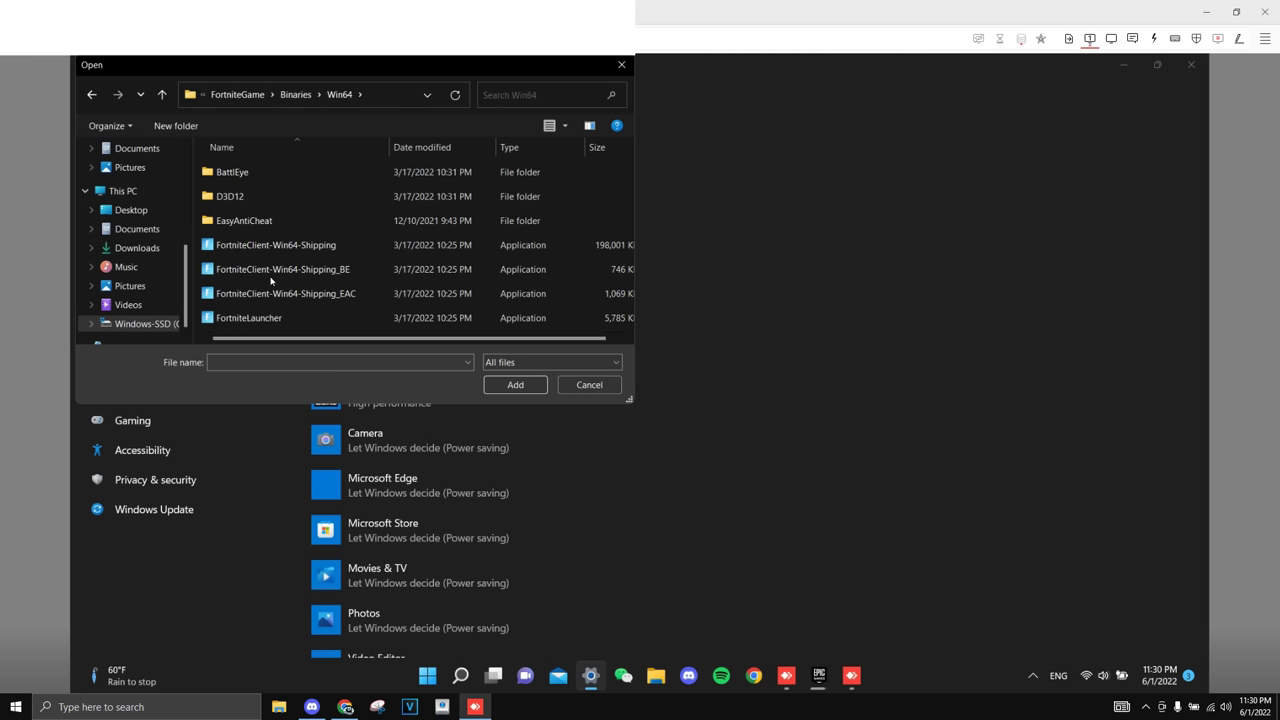
{"action": "scroll", "coordinate": [560, 245], "scroll_direction": "right", "scroll_amount": 1}
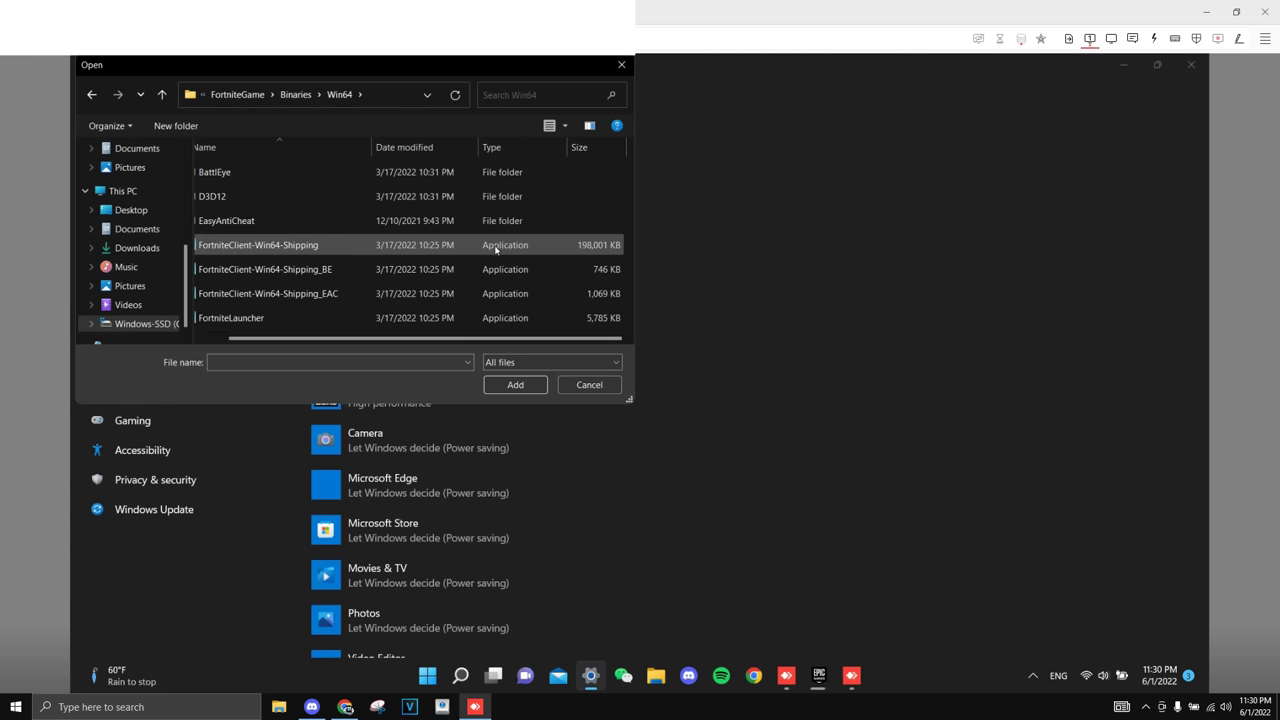
{"action": "scroll", "coordinate": [486, 245], "scroll_direction": "left", "scroll_amount": 1}
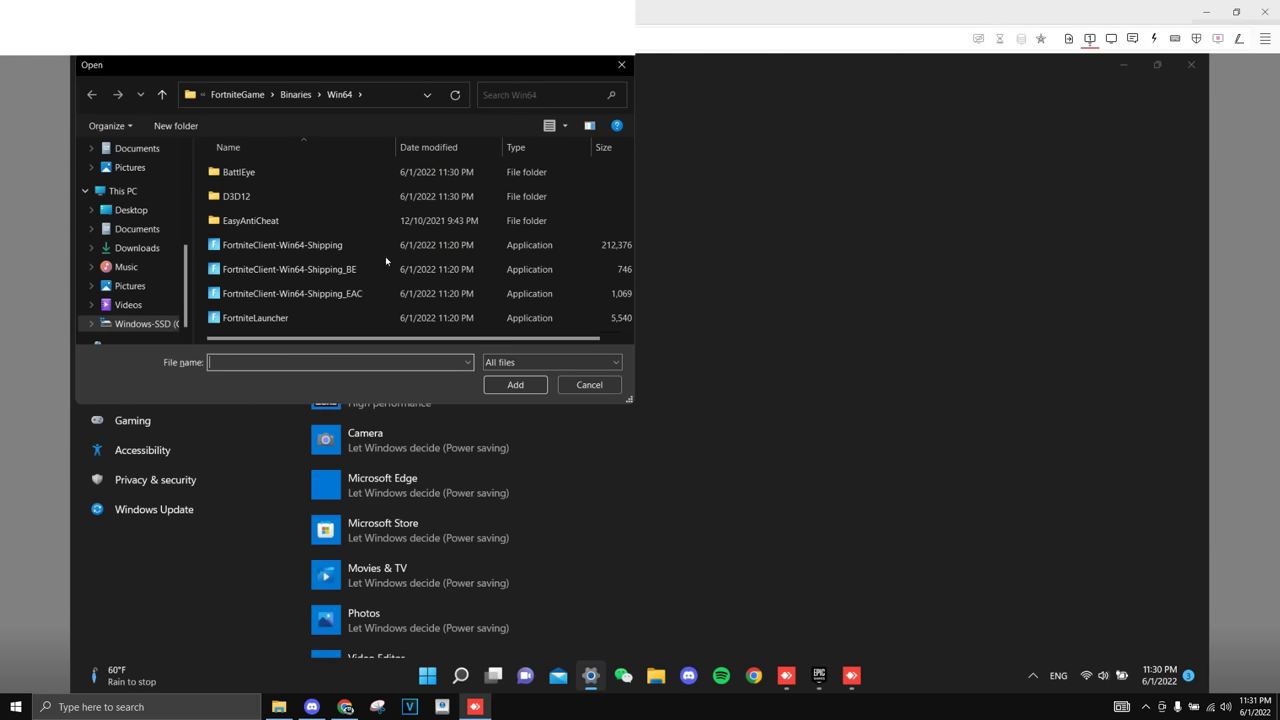
Add FortniteClient-Win64-Shipping and set its graphics preference to High performance
{"action": "left_click", "coordinate": [306, 268]}
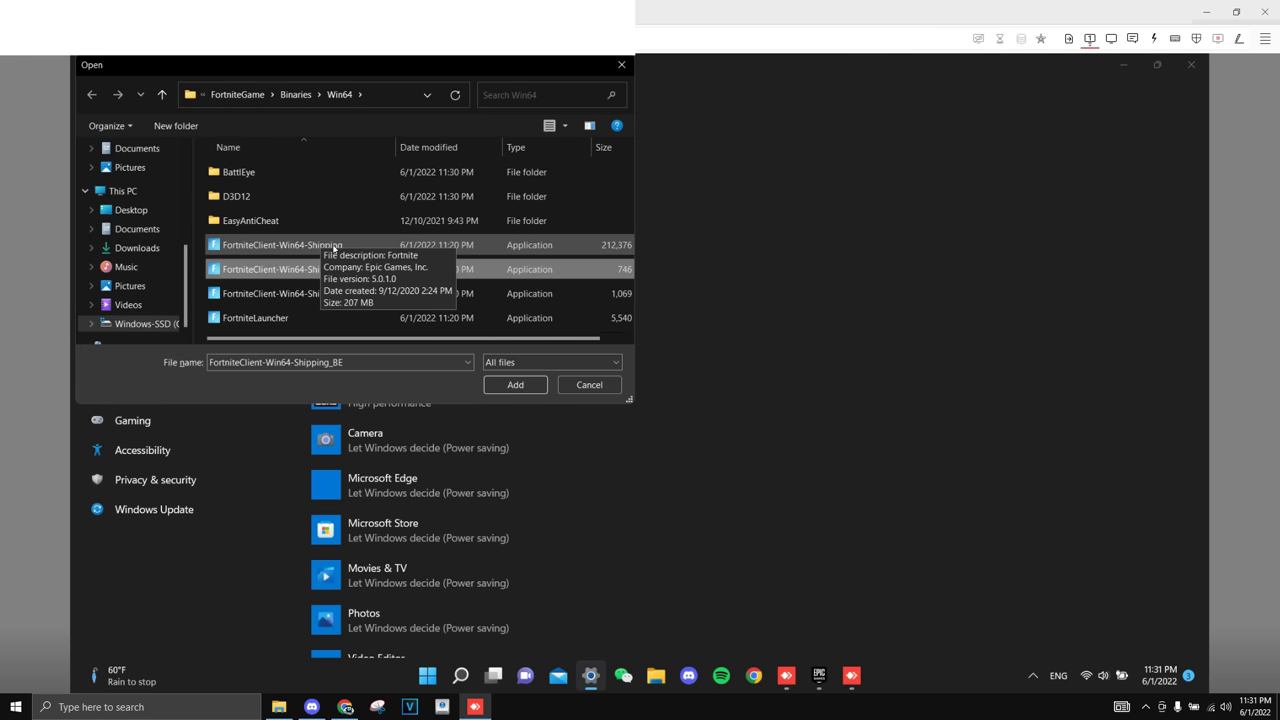
{"action": "left_click", "coordinate": [306, 246]}
{"action": "left_click", "coordinate": [515, 385]}
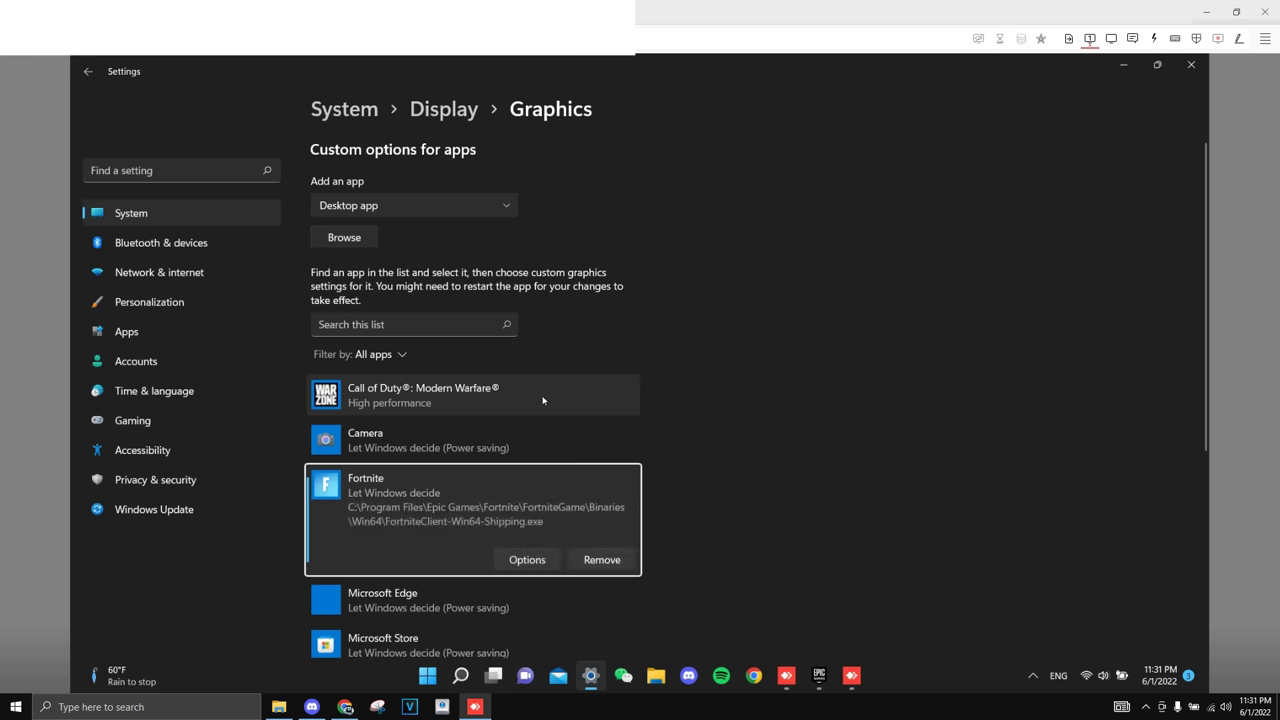
{"action": "scroll", "coordinate": [561, 486], "scroll_direction": "down", "scroll_amount": 1}
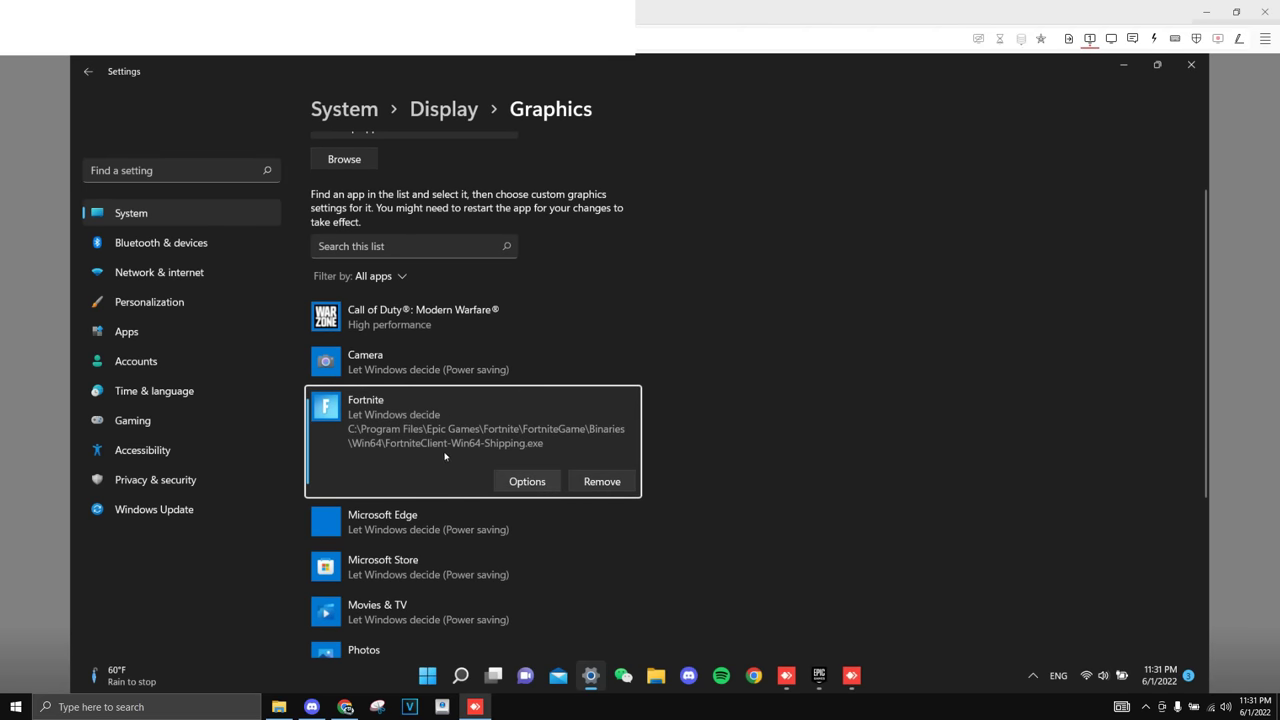
{"action": "left_click", "coordinate": [525, 482]}
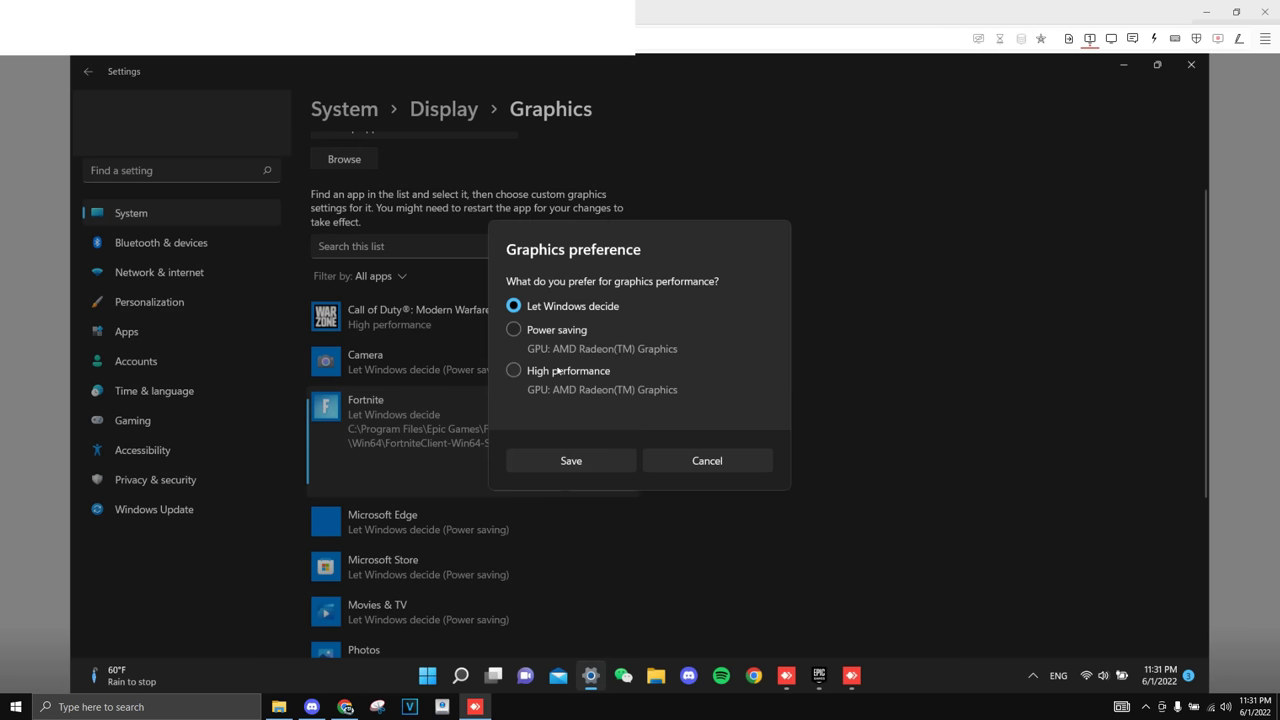
{"action": "left_click", "coordinate": [557, 370]}
{"action": "left_click", "coordinate": [590, 462]}
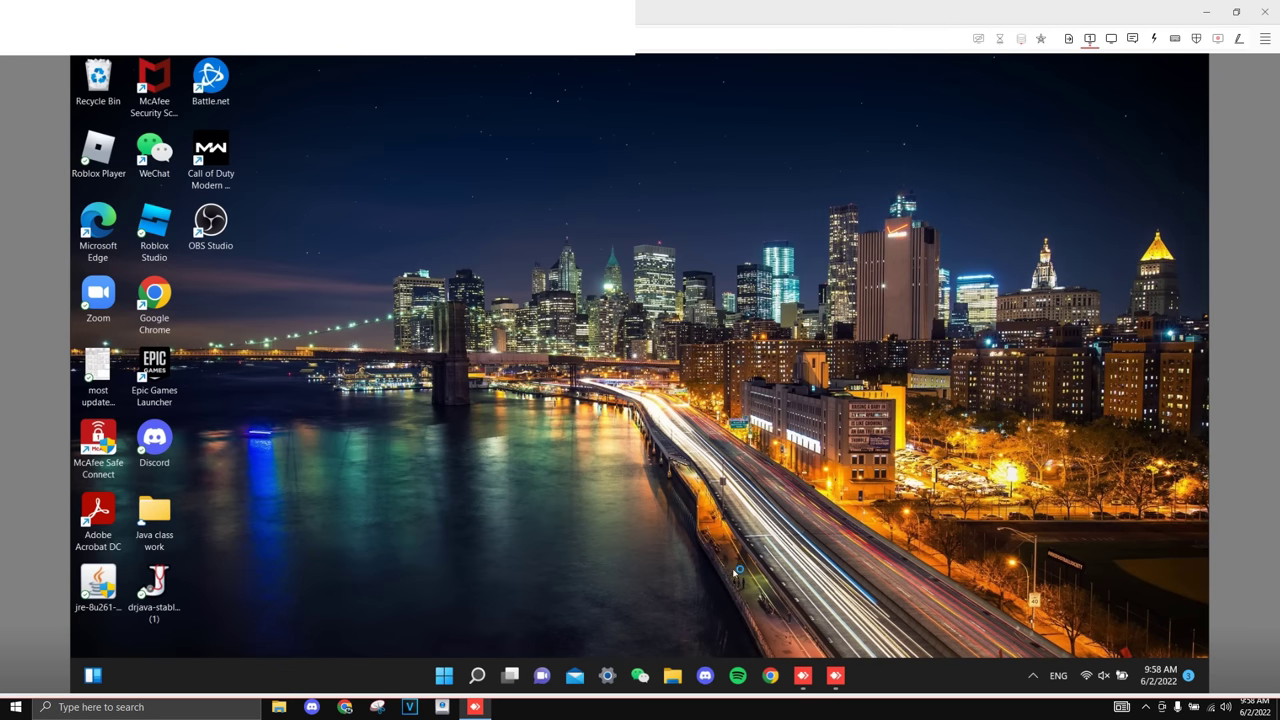
Open ccleaner.com from the Google results and reject all cookies
{"action": "left_click", "coordinate": [770, 680]}
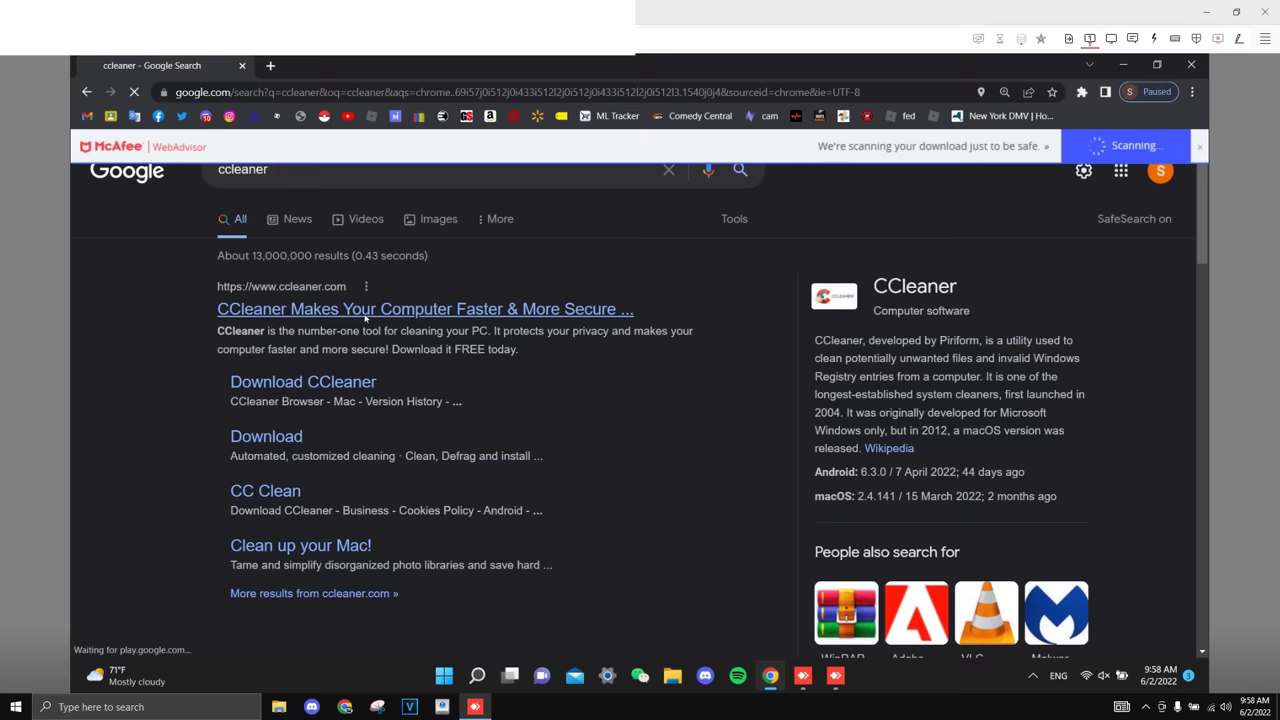
{"action": "left_click", "coordinate": [369, 308]}
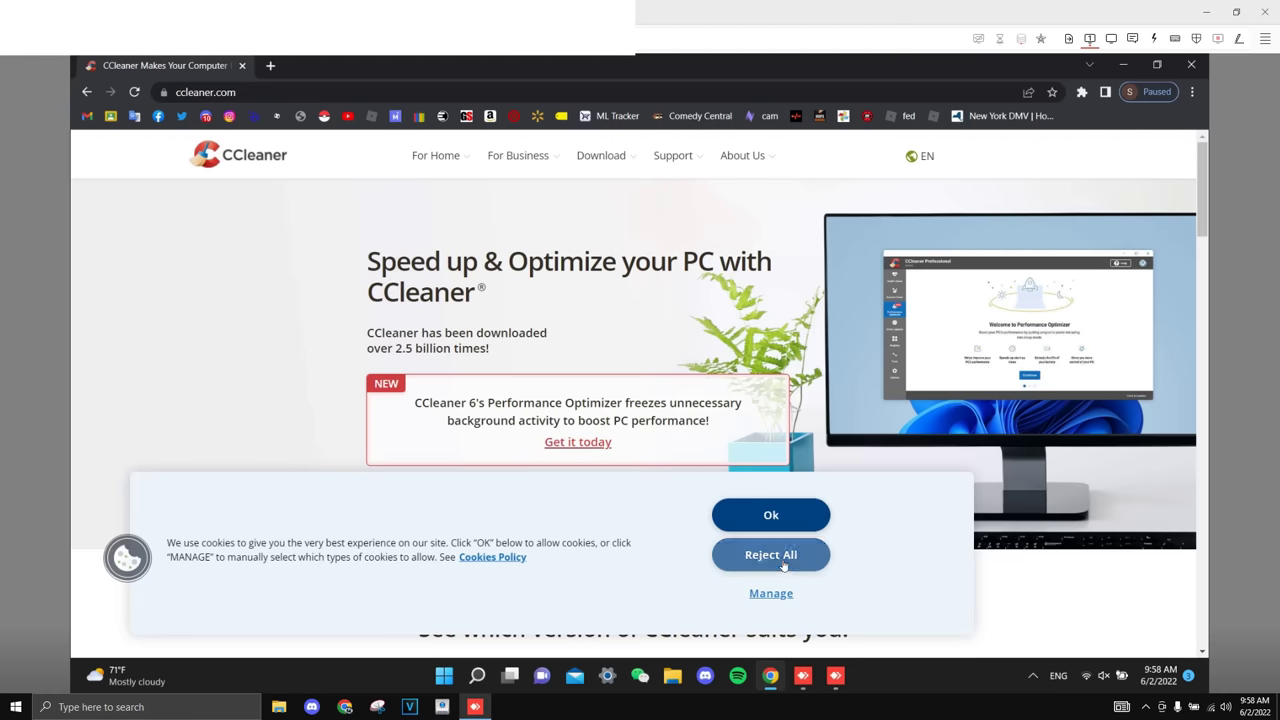
{"action": "left_click", "coordinate": [770, 514]}
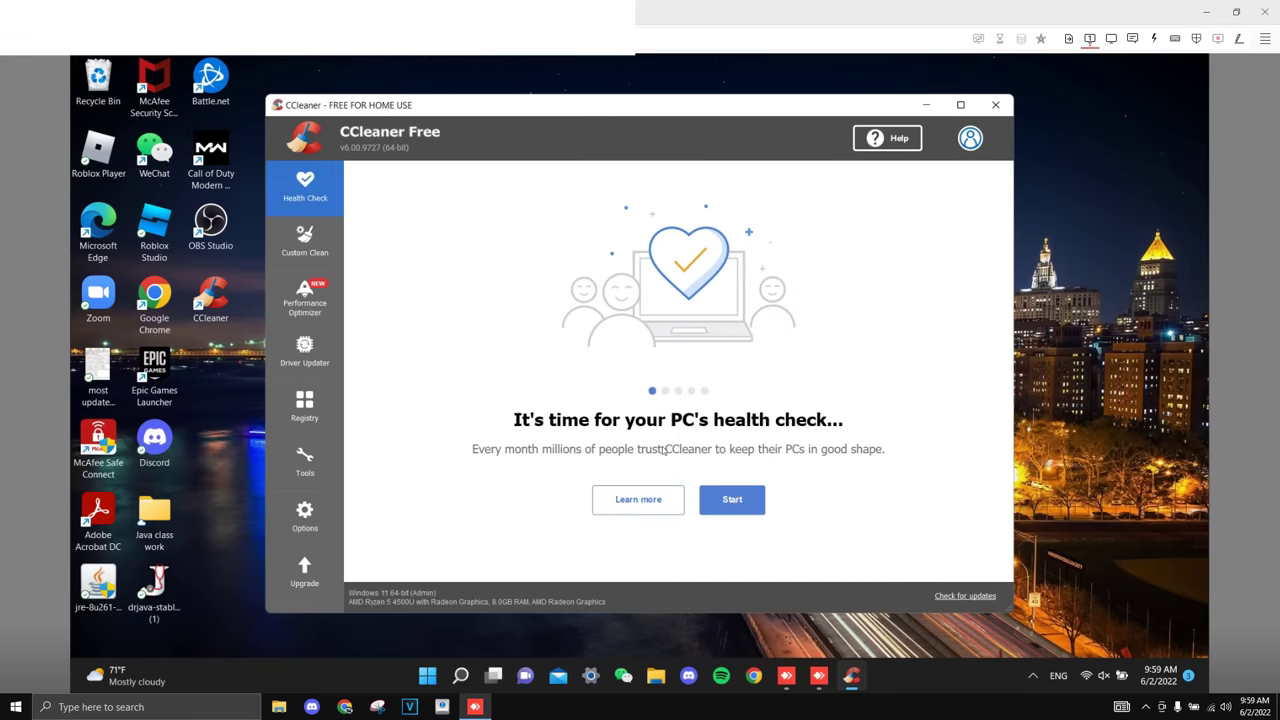
Start CCleaner's Health Check scan
{"action": "left_click", "coordinate": [732, 499]}
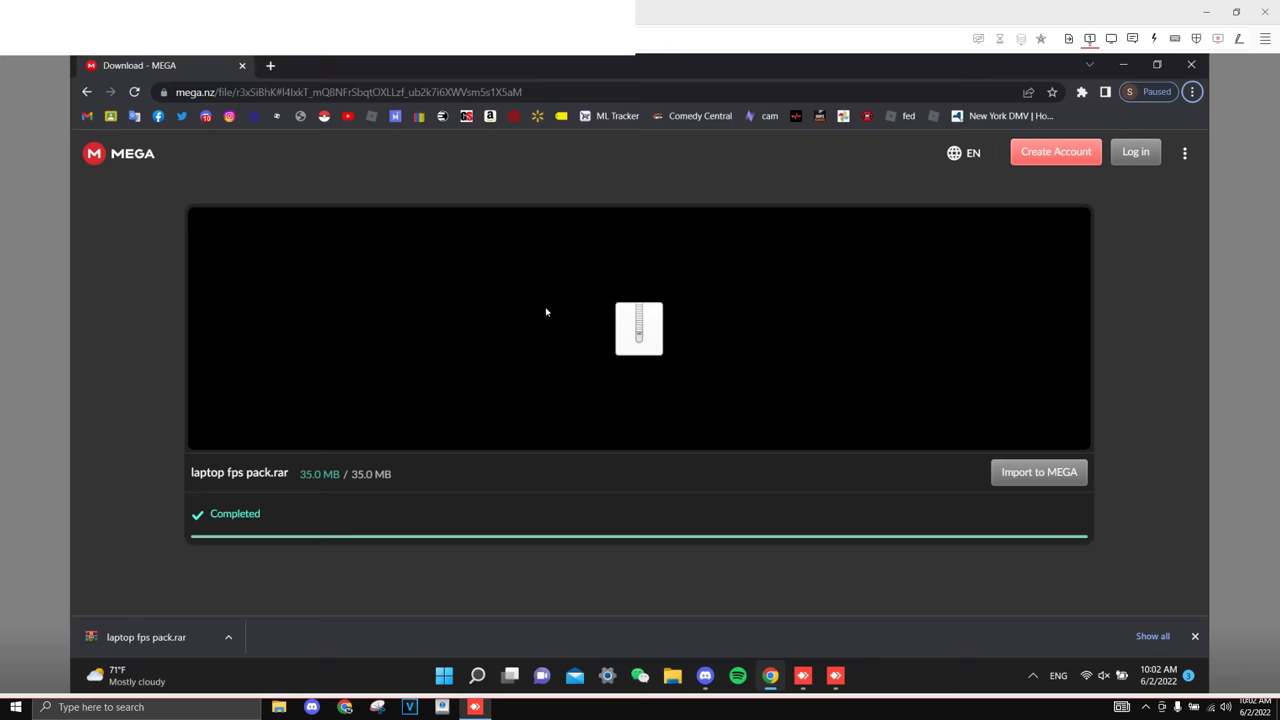
Open the downloaded laptop fps pack.rar in WinRAR
{"action": "mouse_move", "coordinate": [135, 640]}
{"action": "left_mouse_down"}
{"action": "mouse_move", "coordinate": [1160, 634]}
{"action": "mouse_move", "coordinate": [1230, 692]}
{"action": "mouse_move", "coordinate": [1210, 684]}
{"action": "mouse_move", "coordinate": [1210, 640]}
{"action": "mouse_move", "coordinate": [1213, 651]}
{"action": "mouse_move", "coordinate": [300, 600]}
{"action": "mouse_move", "coordinate": [111, 632]}
{"action": "left_mouse_up"}
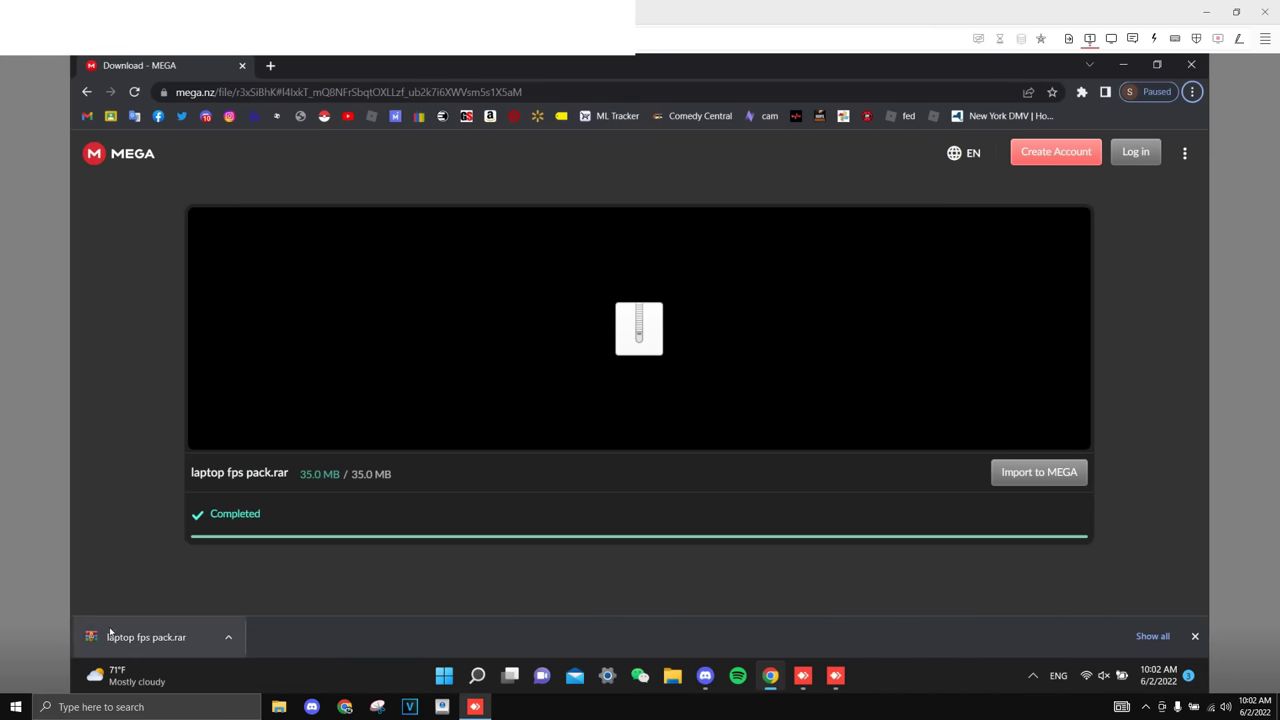
{"action": "left_click", "coordinate": [110, 637]}
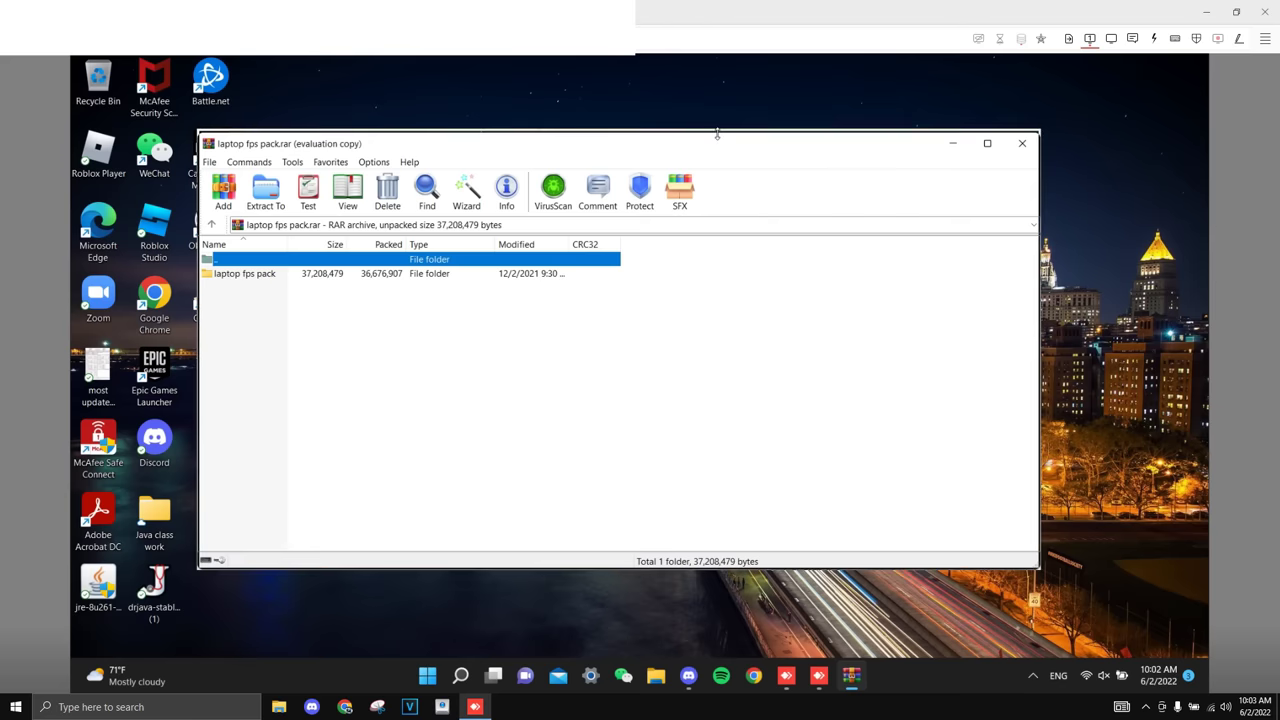
Merge High Power Fortnite.reg from the Fortnite Tweaks folder, then return to the pack's root
{"action": "double_click", "coordinate": [391, 270]}
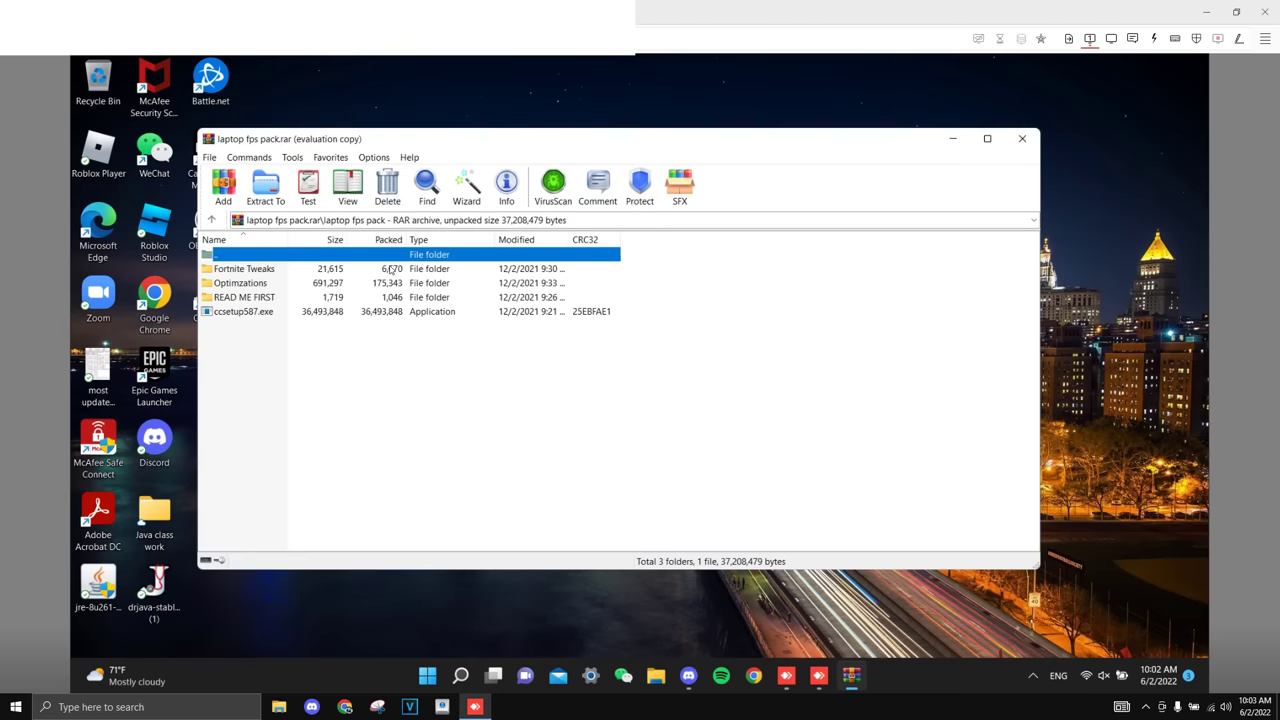
{"action": "double_click", "coordinate": [282, 272]}
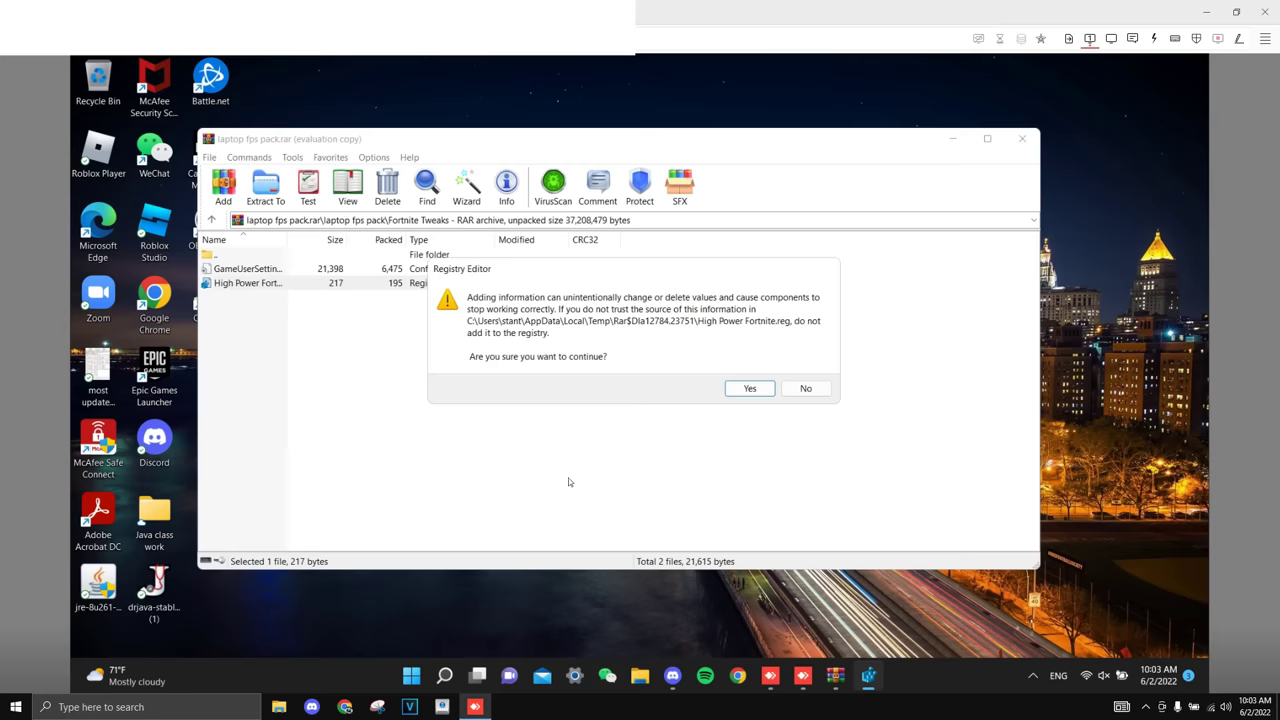
{"action": "left_click", "coordinate": [750, 388]}
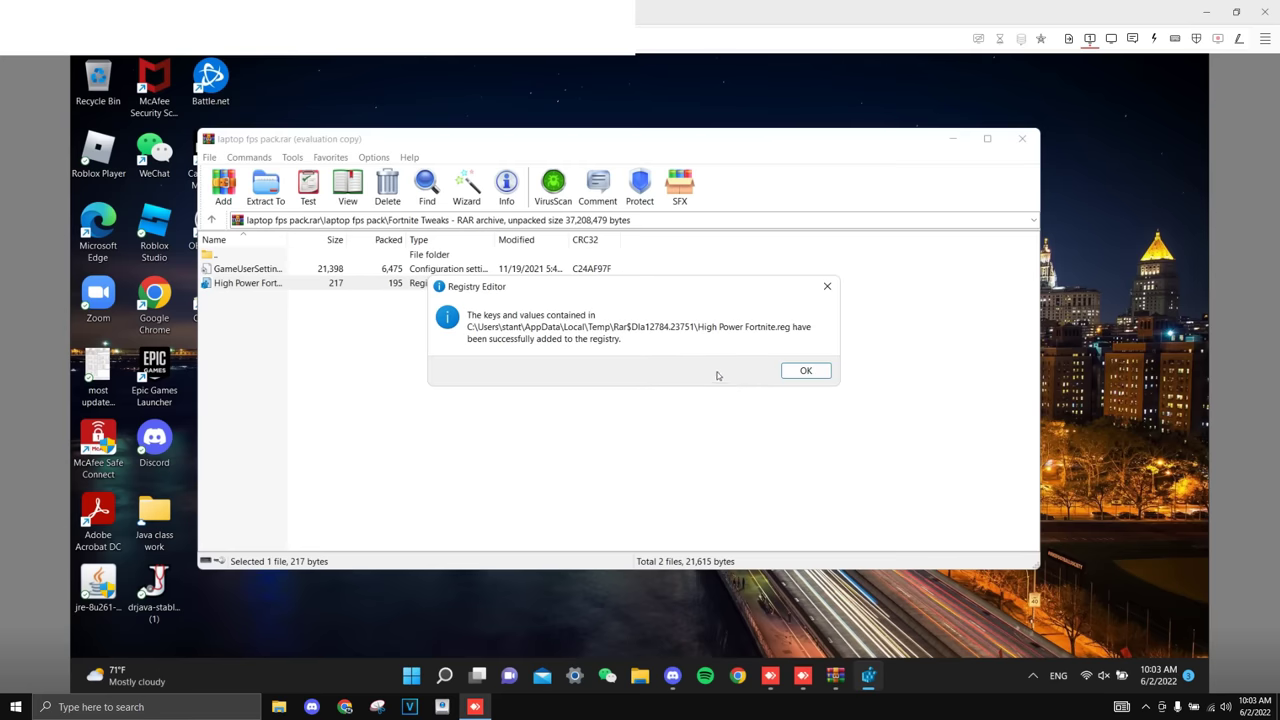
{"action": "left_click", "coordinate": [807, 371]}
{"action": "double_click", "coordinate": [247, 258]}
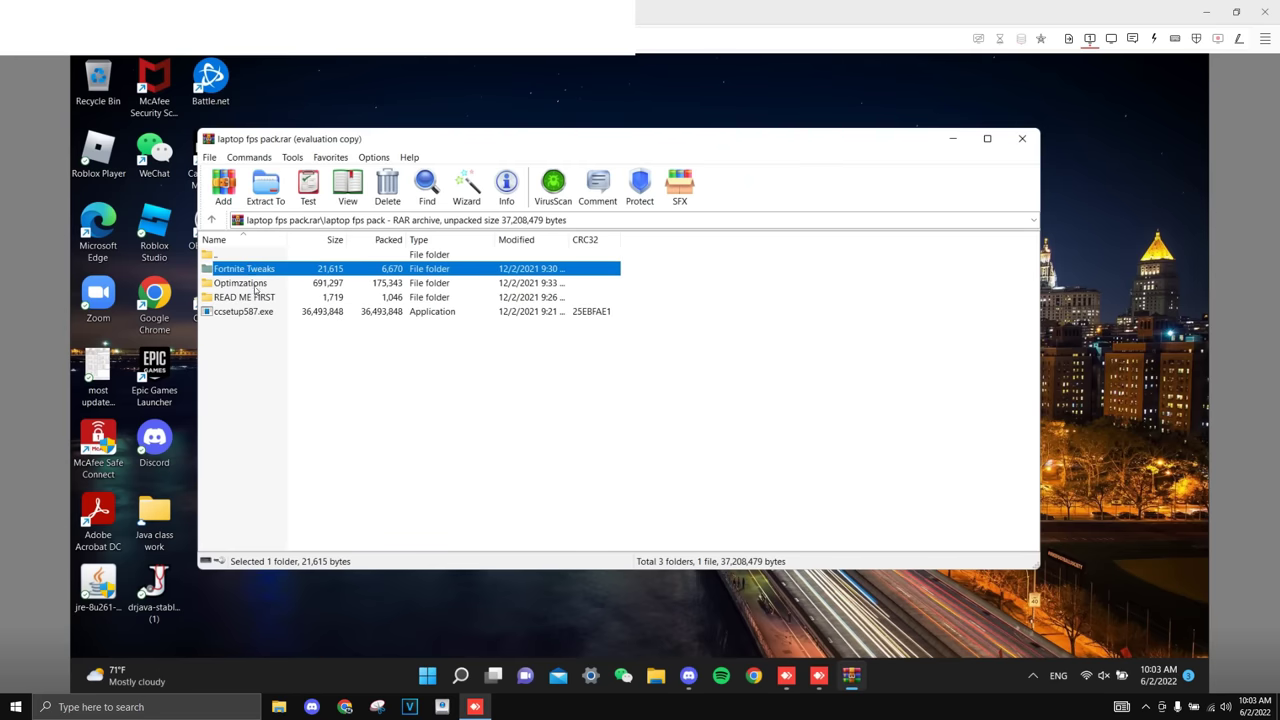
In the Optimizations folder, merge the disable-services and optimize-all registry tweaks
{"action": "double_click", "coordinate": [255, 285]}
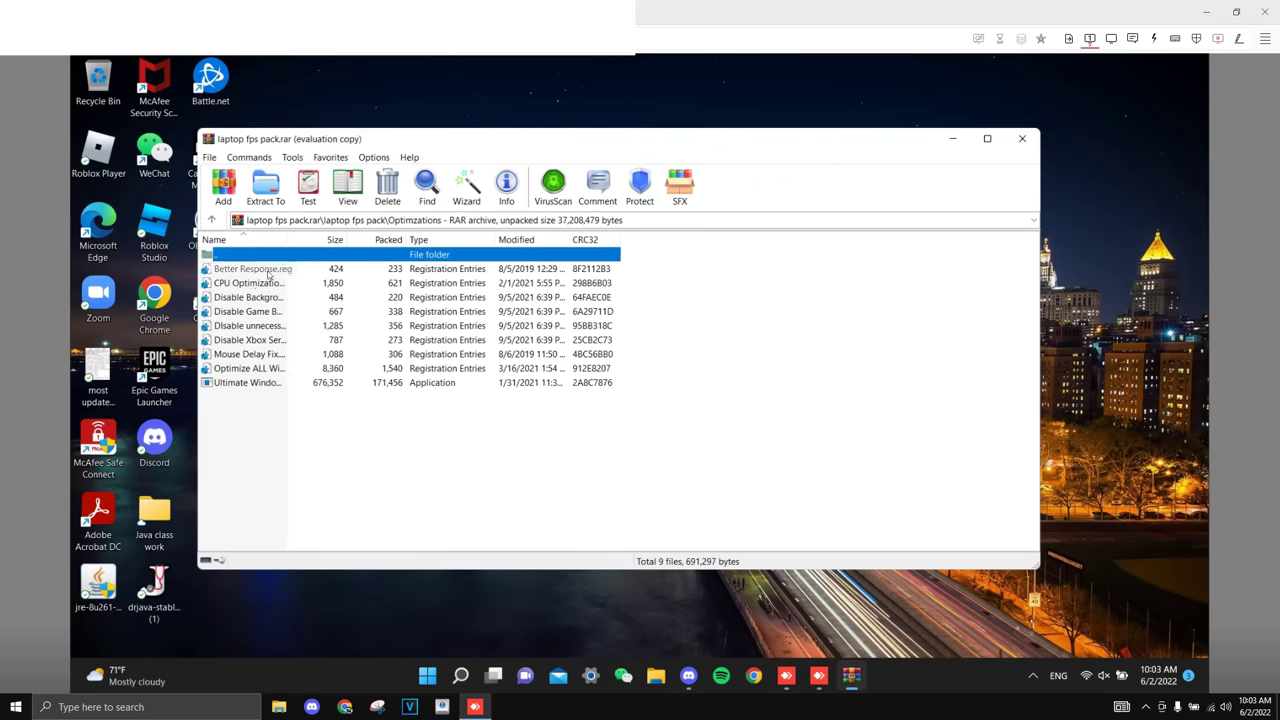
{"action": "left_click_drag", "start_coordinate": [491, 144], "coordinate": [506, 145]}
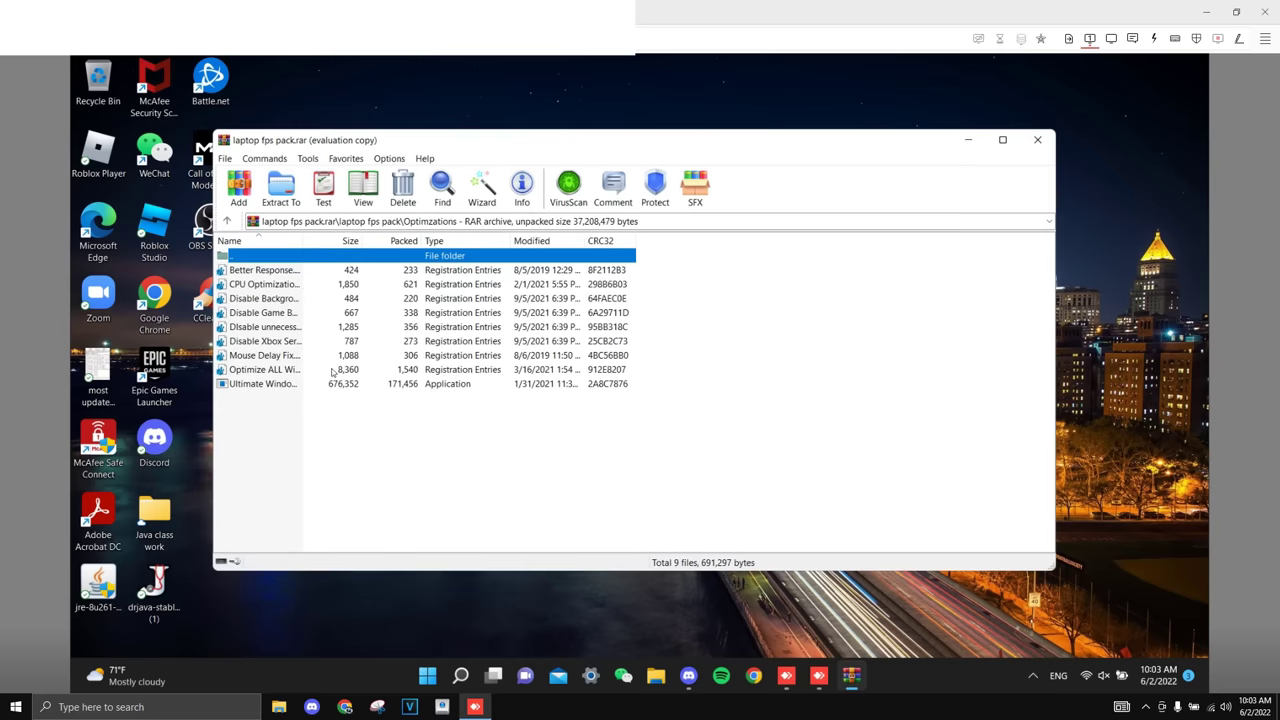
{"action": "double_click", "coordinate": [277, 327]}
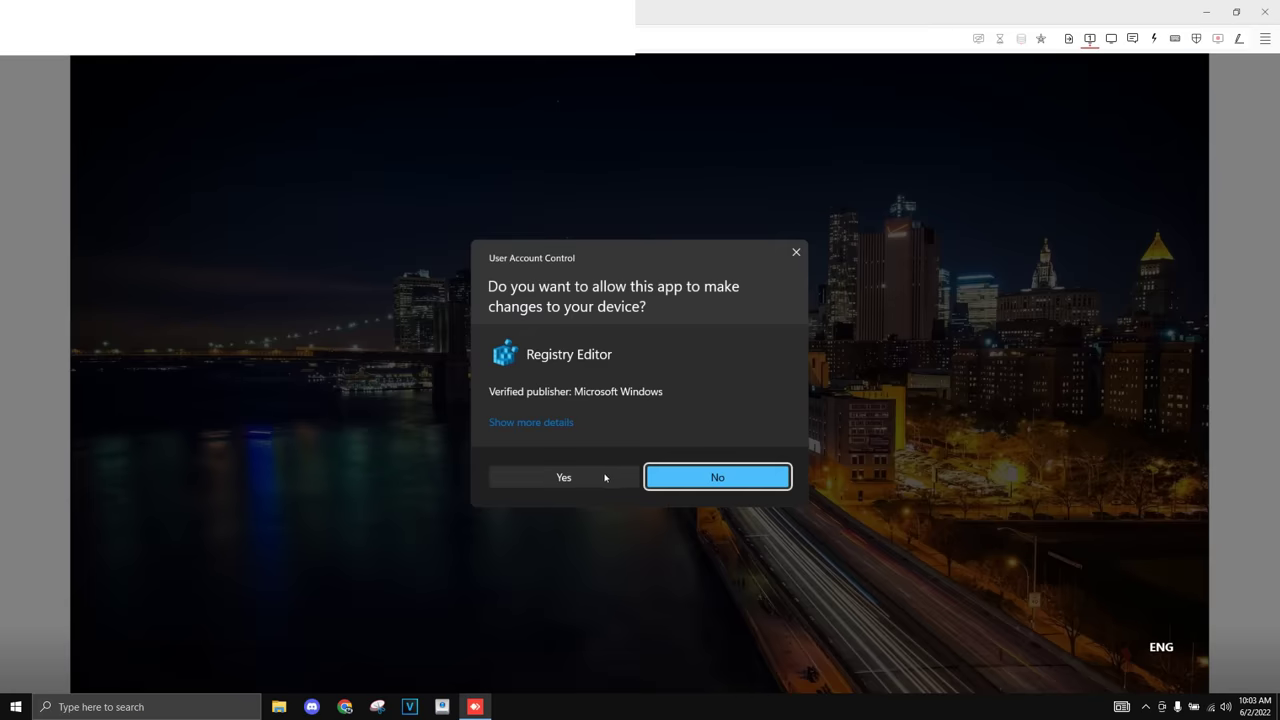
{"action": "left_click", "coordinate": [582, 479]}
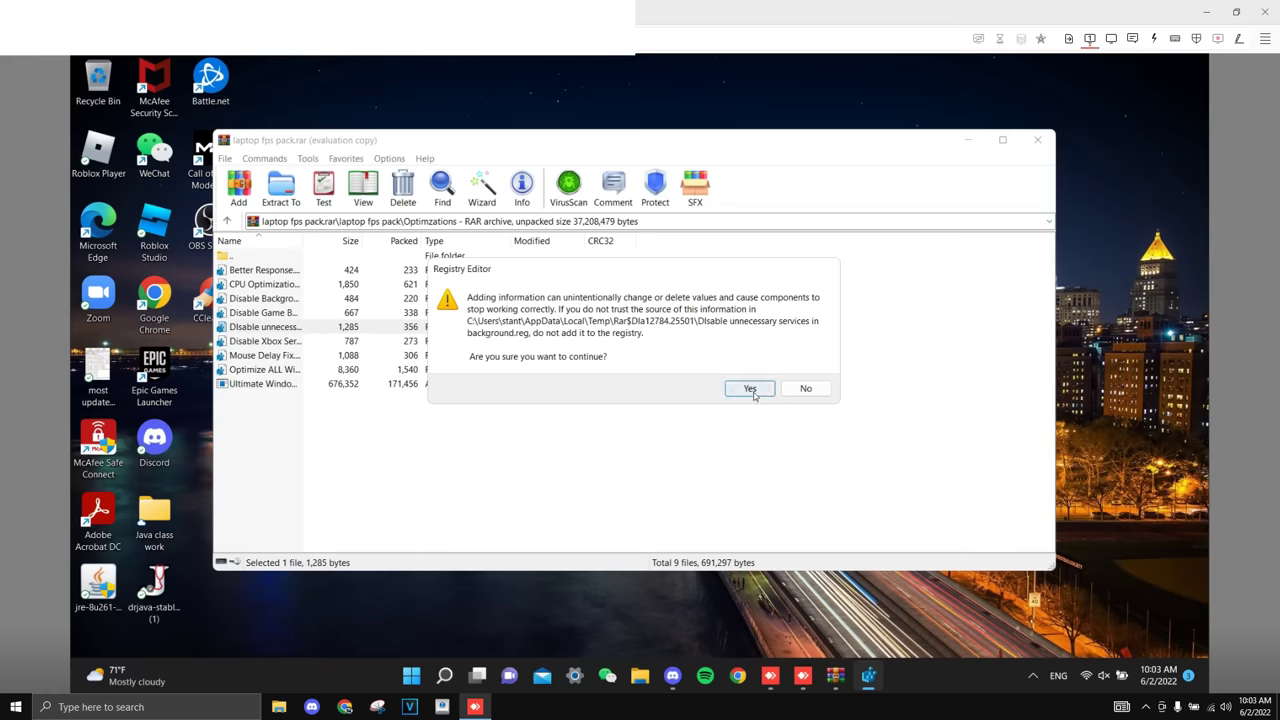
{"action": "left_click", "coordinate": [750, 389]}
{"action": "left_click", "coordinate": [808, 370]}
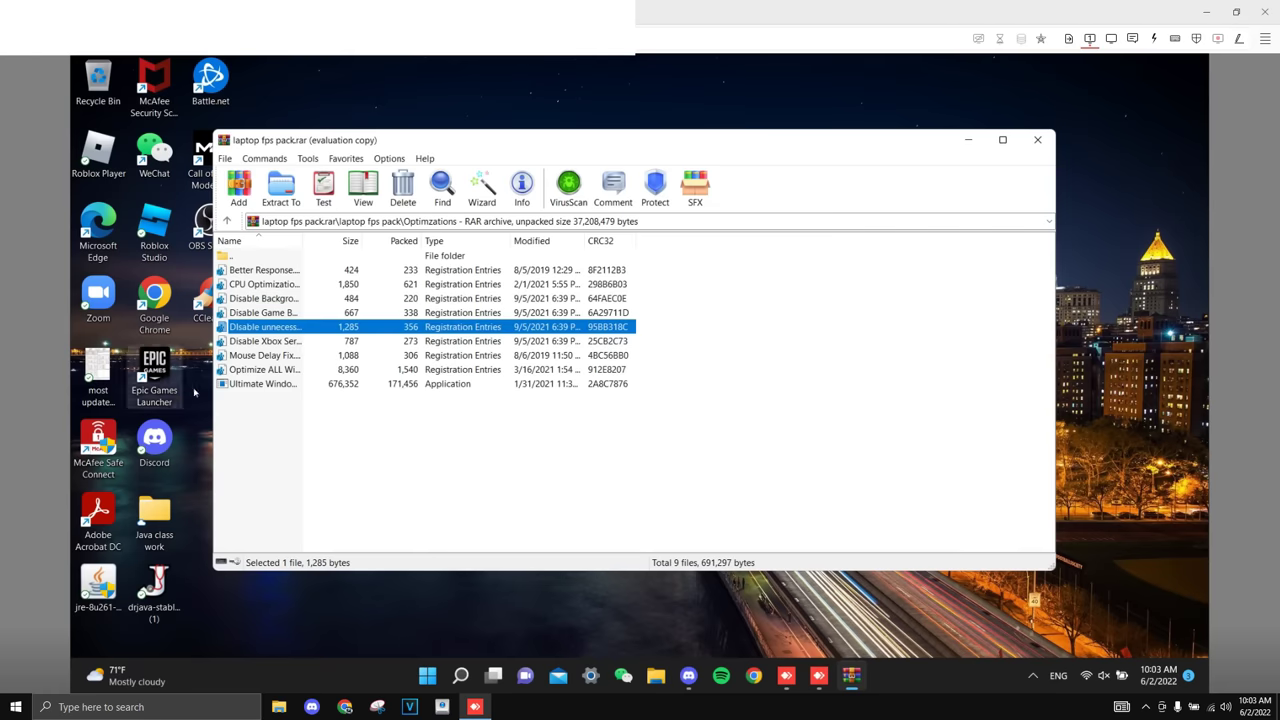
{"action": "double_click", "coordinate": [265, 370]}
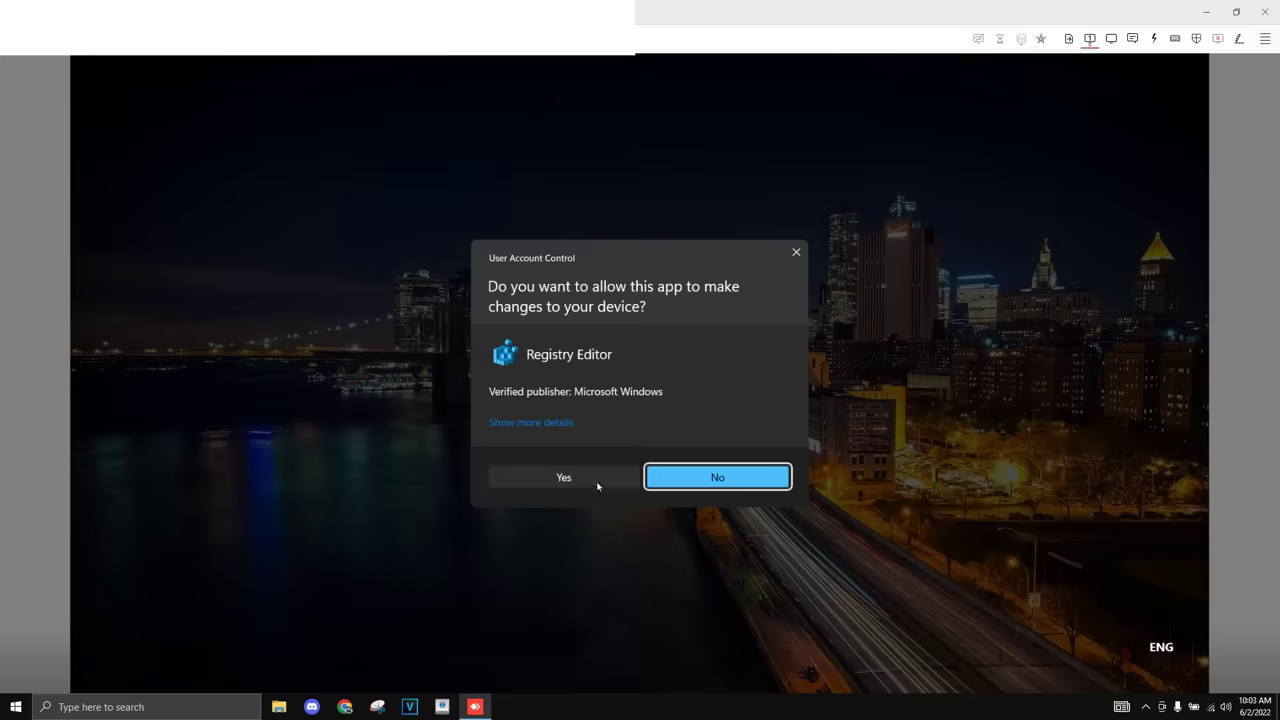
{"action": "left_click", "coordinate": [597, 486]}
{"action": "left_click", "coordinate": [760, 392]}
{"action": "left_click", "coordinate": [803, 374]}
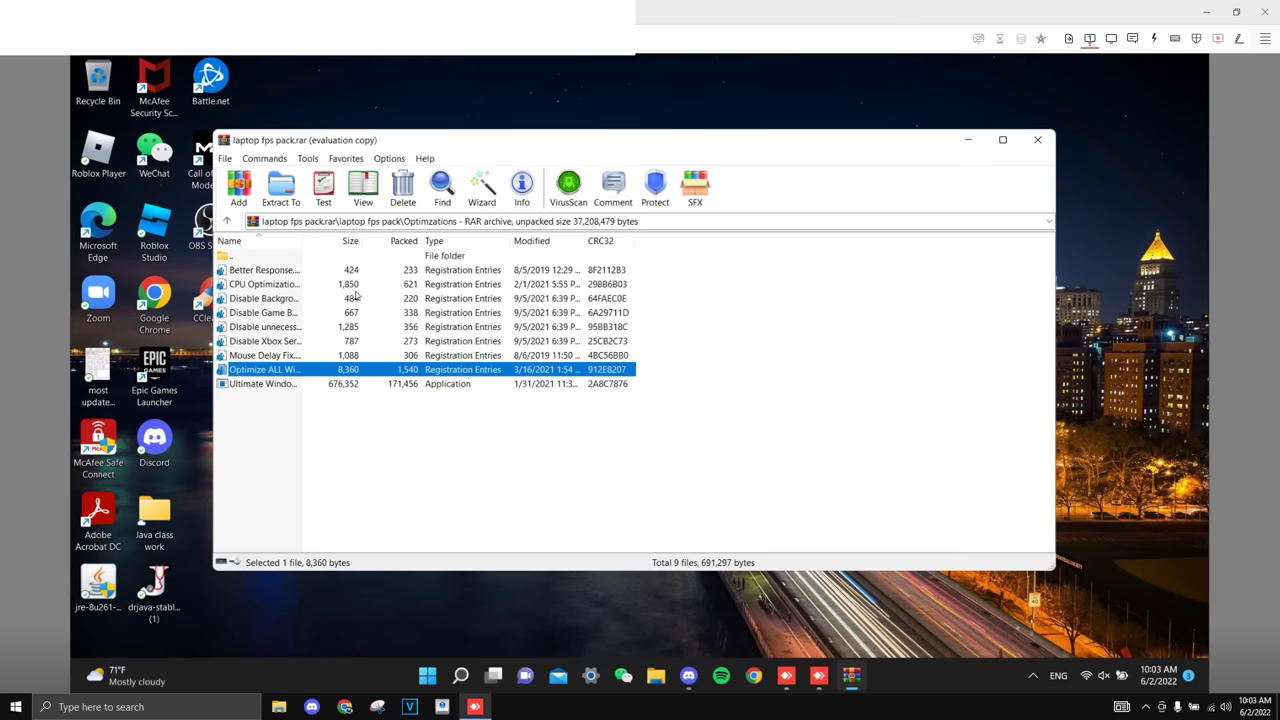
Merge Disable Game Bar.reg and CPU Optimizations.reg into the registry, then close WinRAR
{"action": "double_click", "coordinate": [258, 313]}
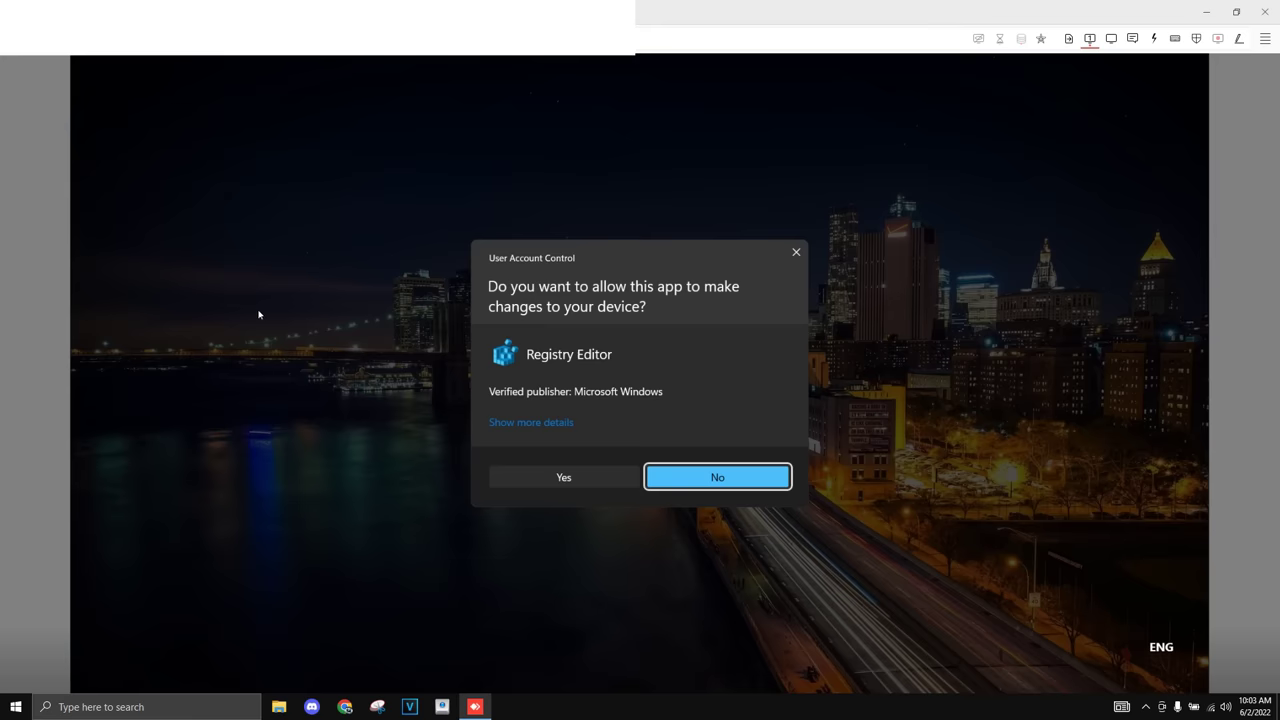
{"action": "left_click", "coordinate": [563, 478]}
{"action": "left_click", "coordinate": [752, 388]}
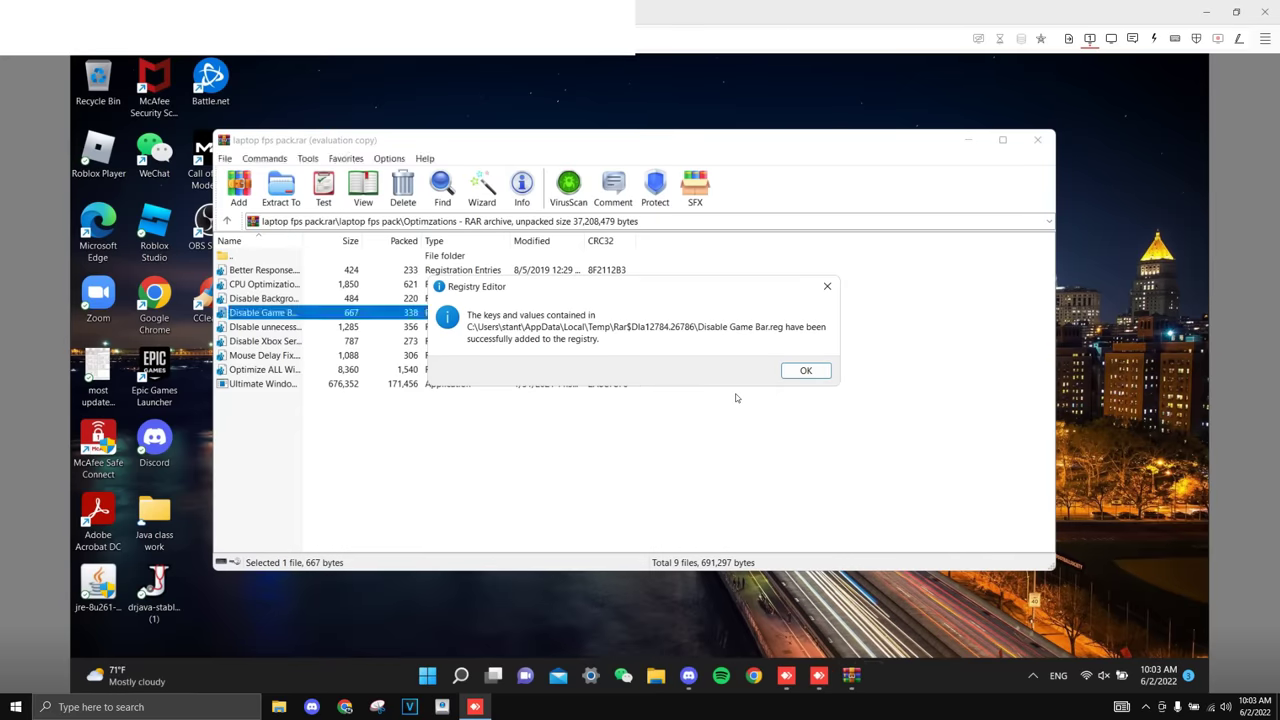
{"action": "left_click", "coordinate": [805, 370]}
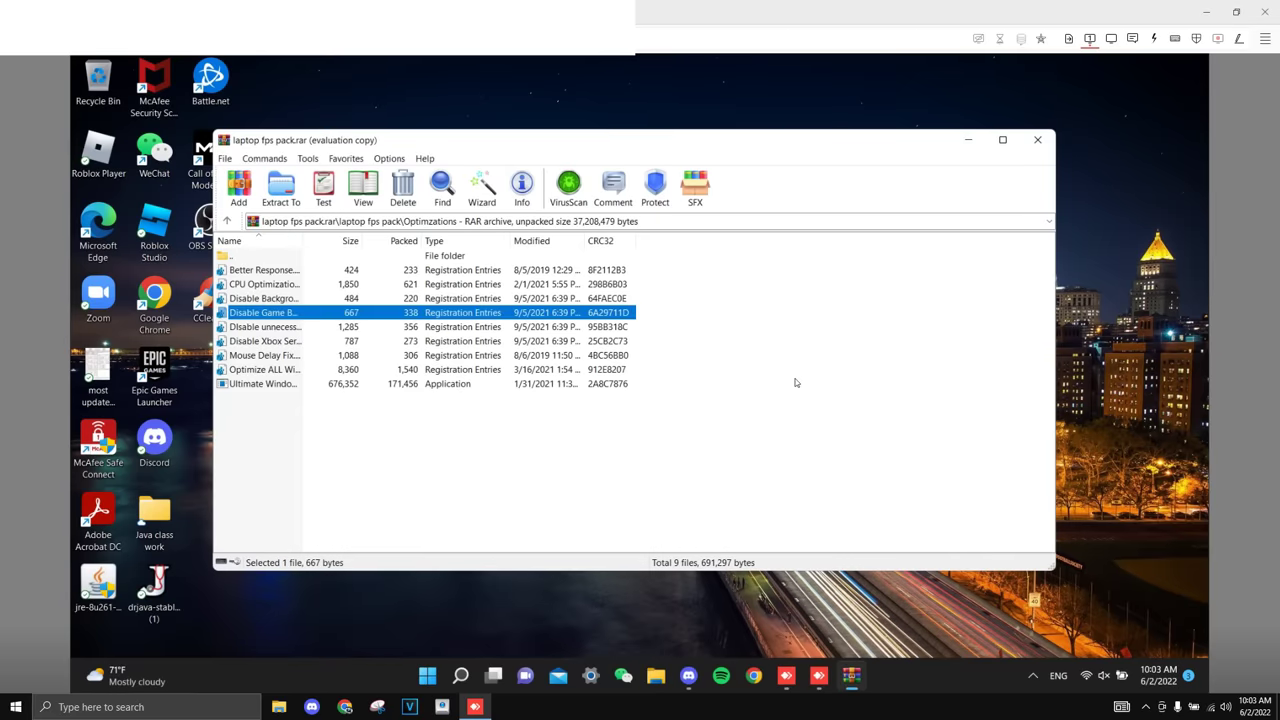
{"action": "double_click", "coordinate": [240, 286]}
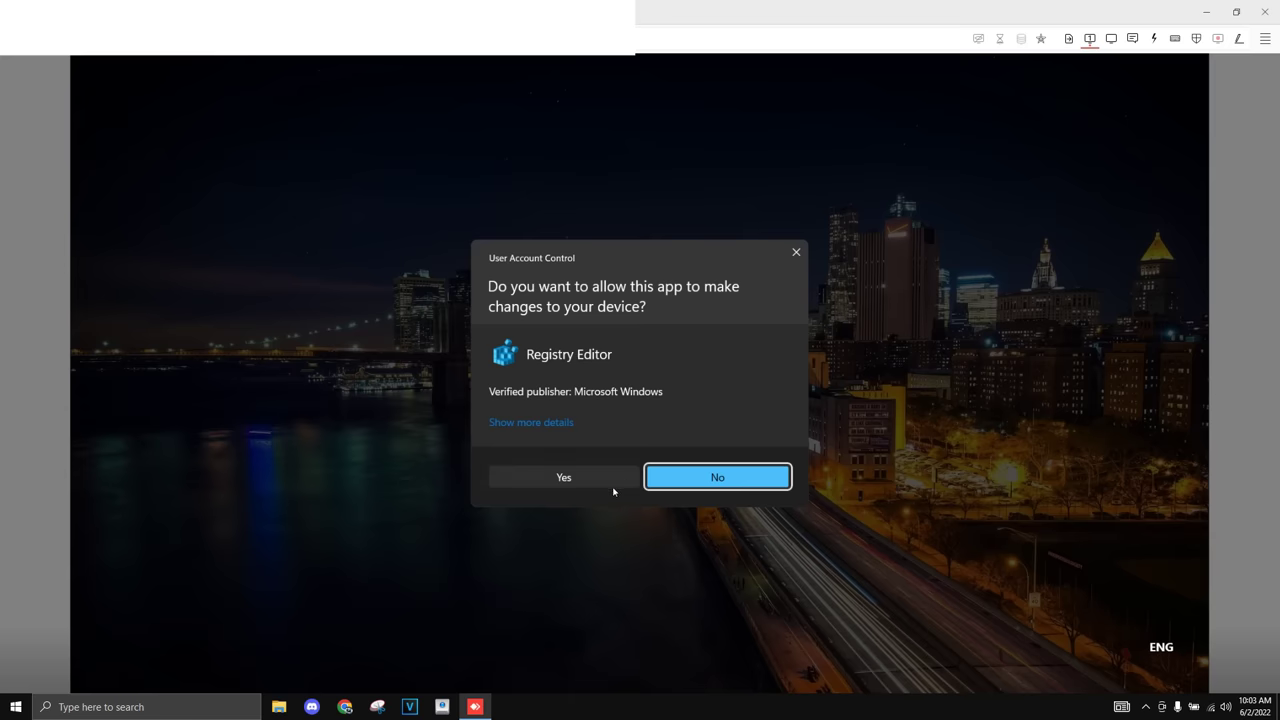
{"action": "left_click", "coordinate": [610, 484]}
{"action": "left_click", "coordinate": [752, 388]}
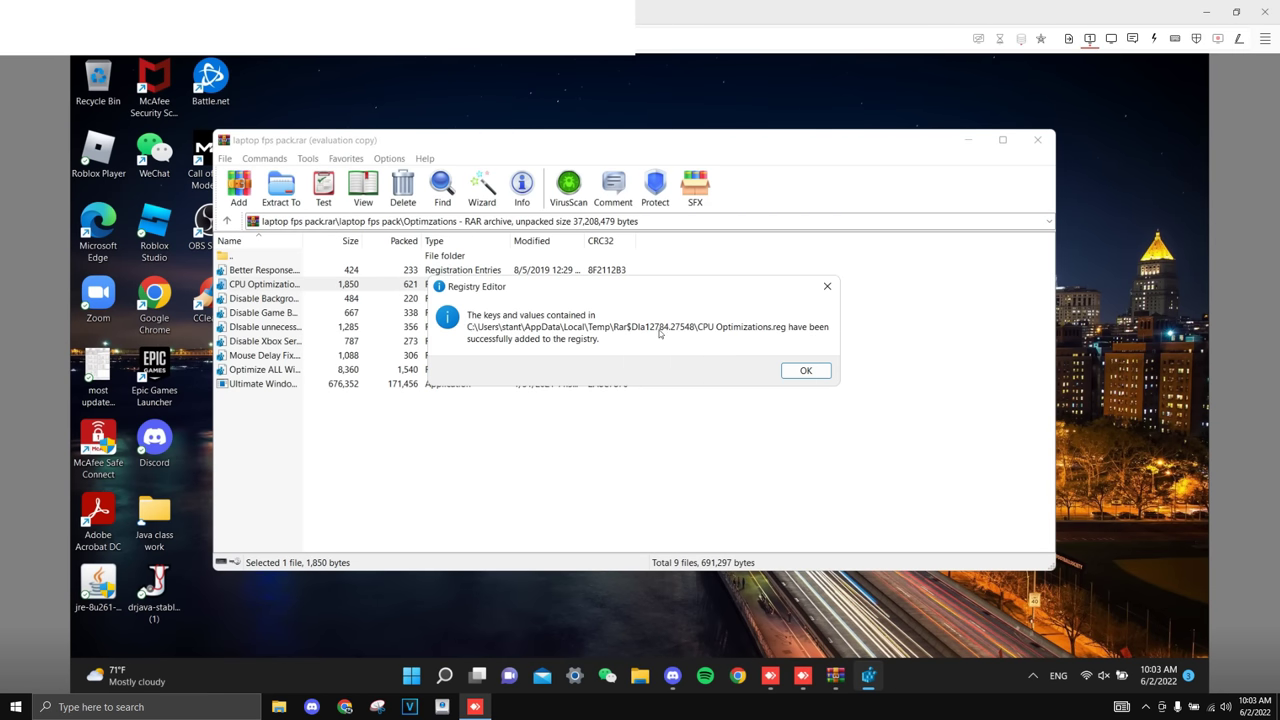
{"action": "left_click", "coordinate": [806, 371]}
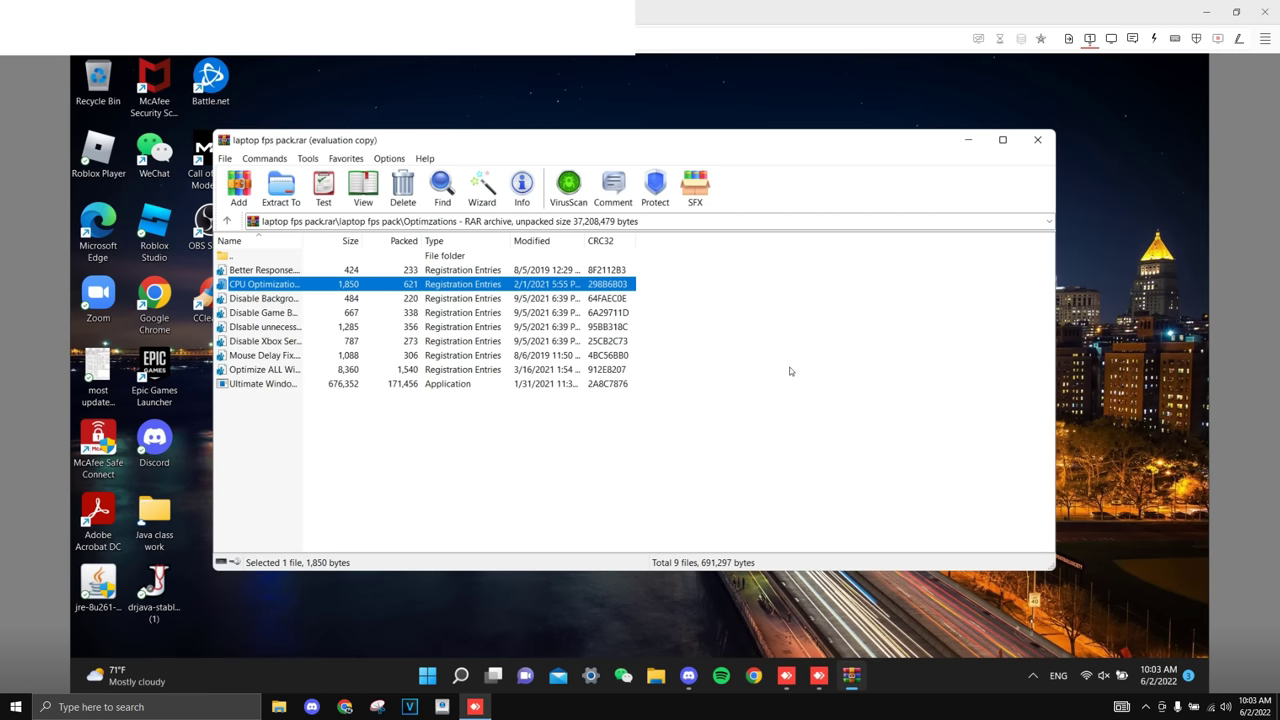
{"action": "left_click_drag", "start_coordinate": [624, 136], "coordinate": [659, 139]}
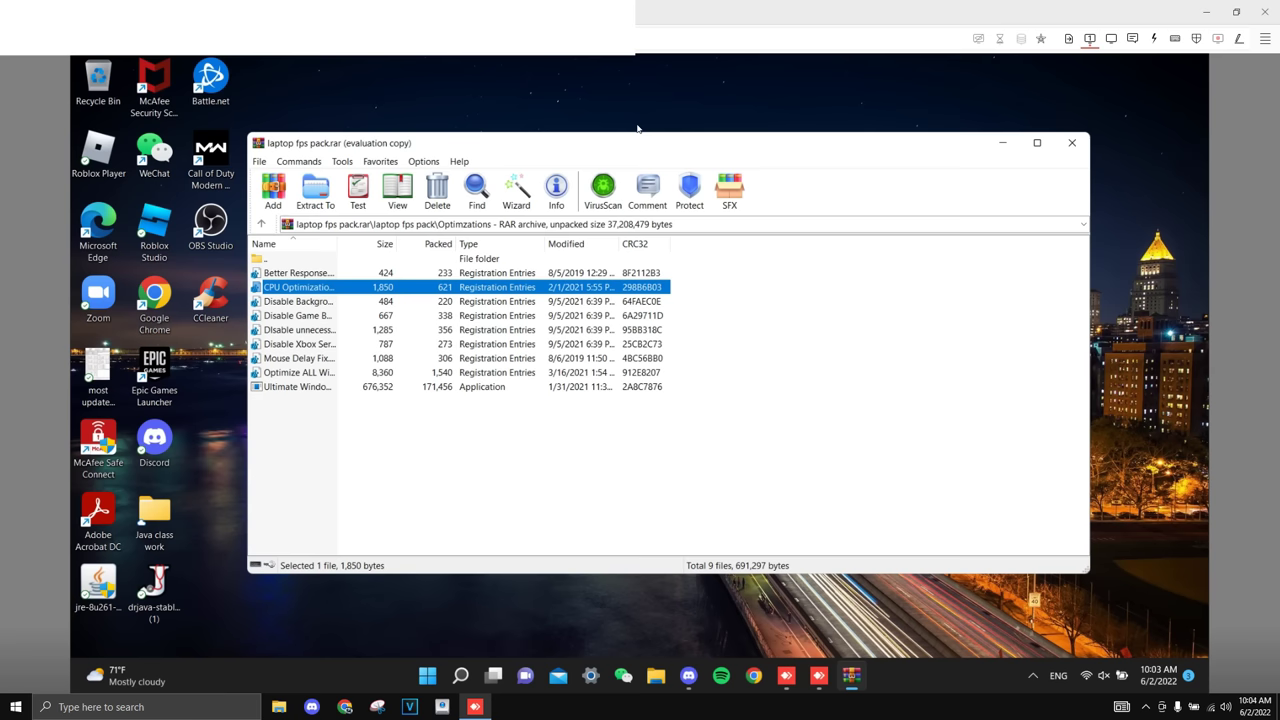
{"action": "left_click", "coordinate": [1072, 143]}
Search for 'power' and open the Power Options settings
{"action": "left_click", "coordinate": [460, 675]}
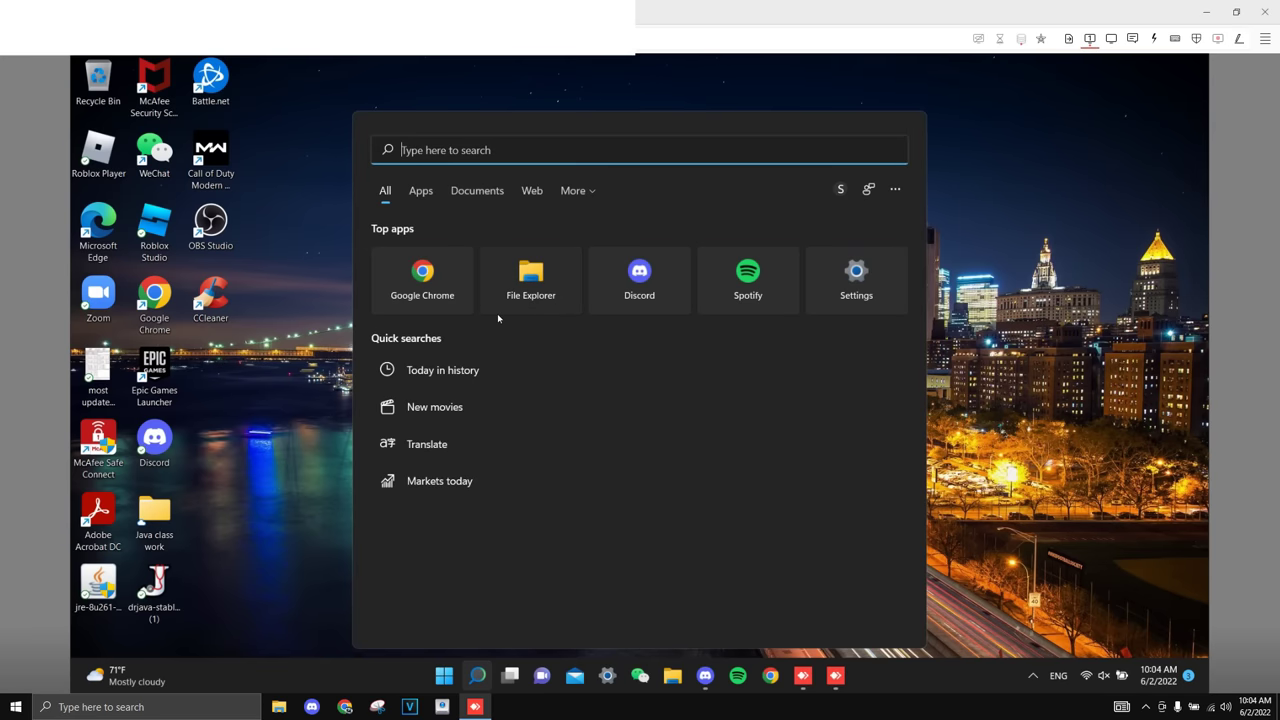
{"action": "type", "text": "power"}
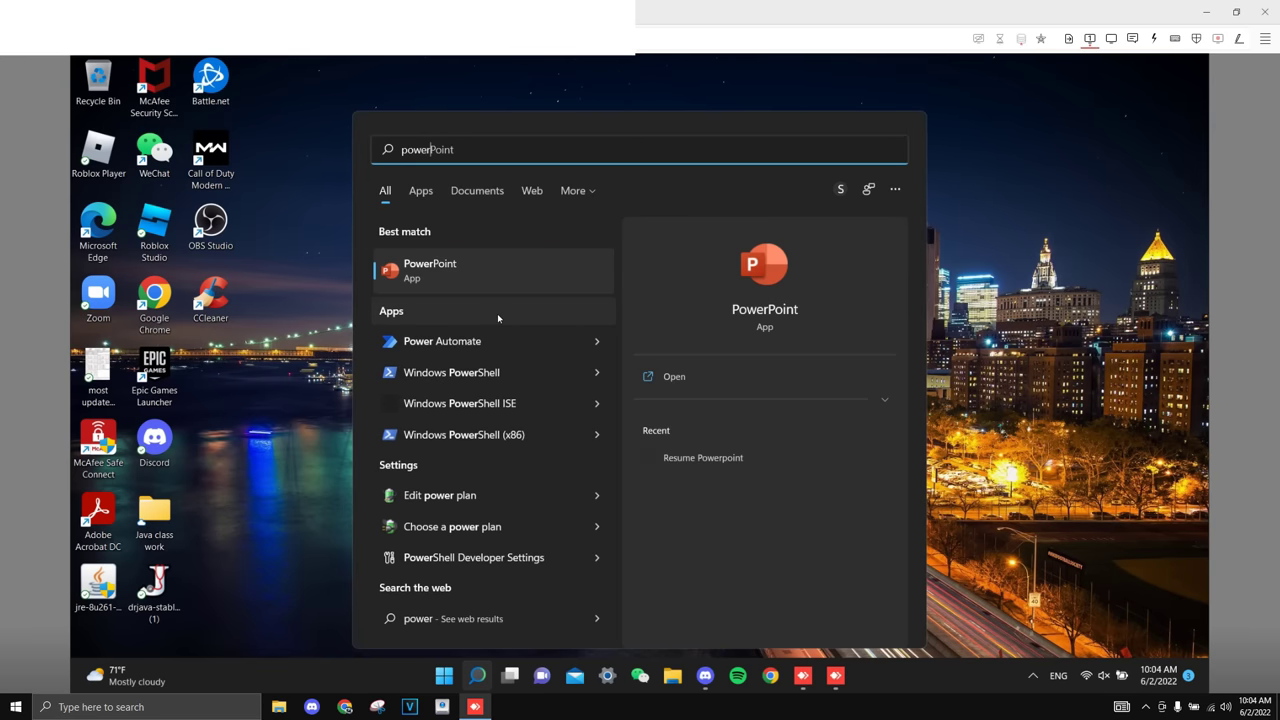
{"action": "left_click", "coordinate": [455, 500]}
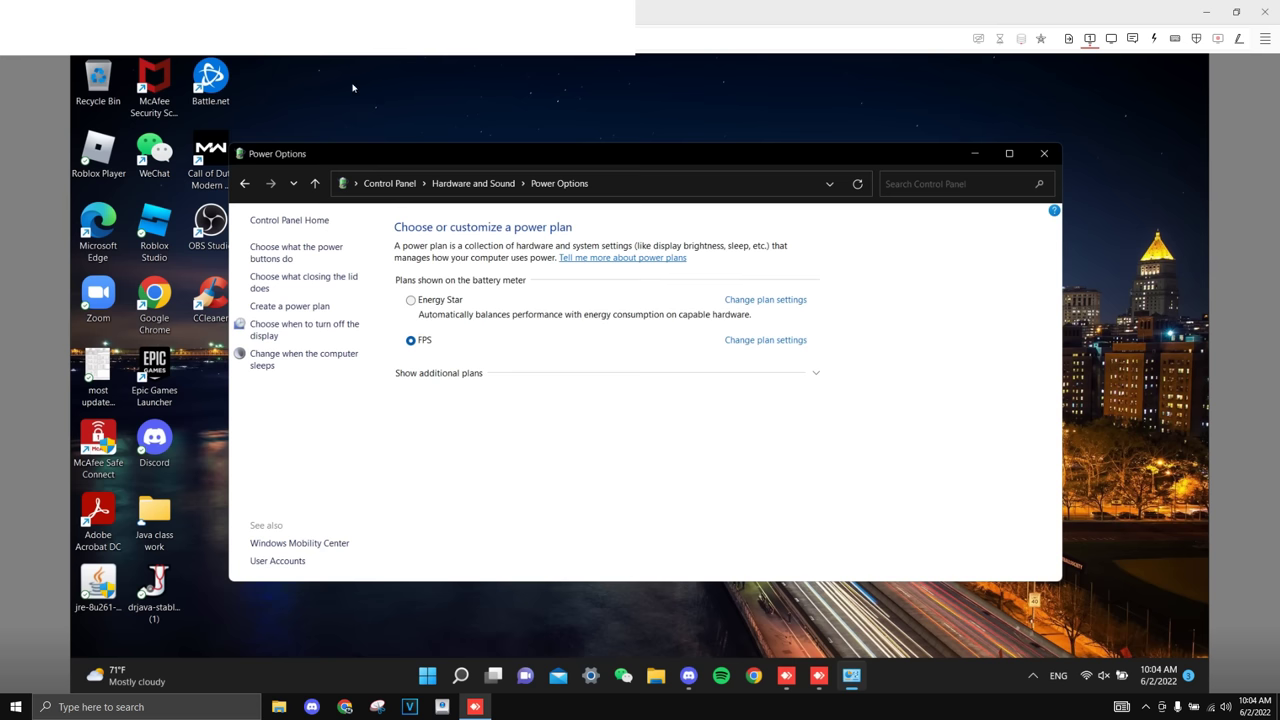
Create My Custom Plan 1 from High performance, with the display never turning off on battery
{"action": "left_click", "coordinate": [318, 308]}
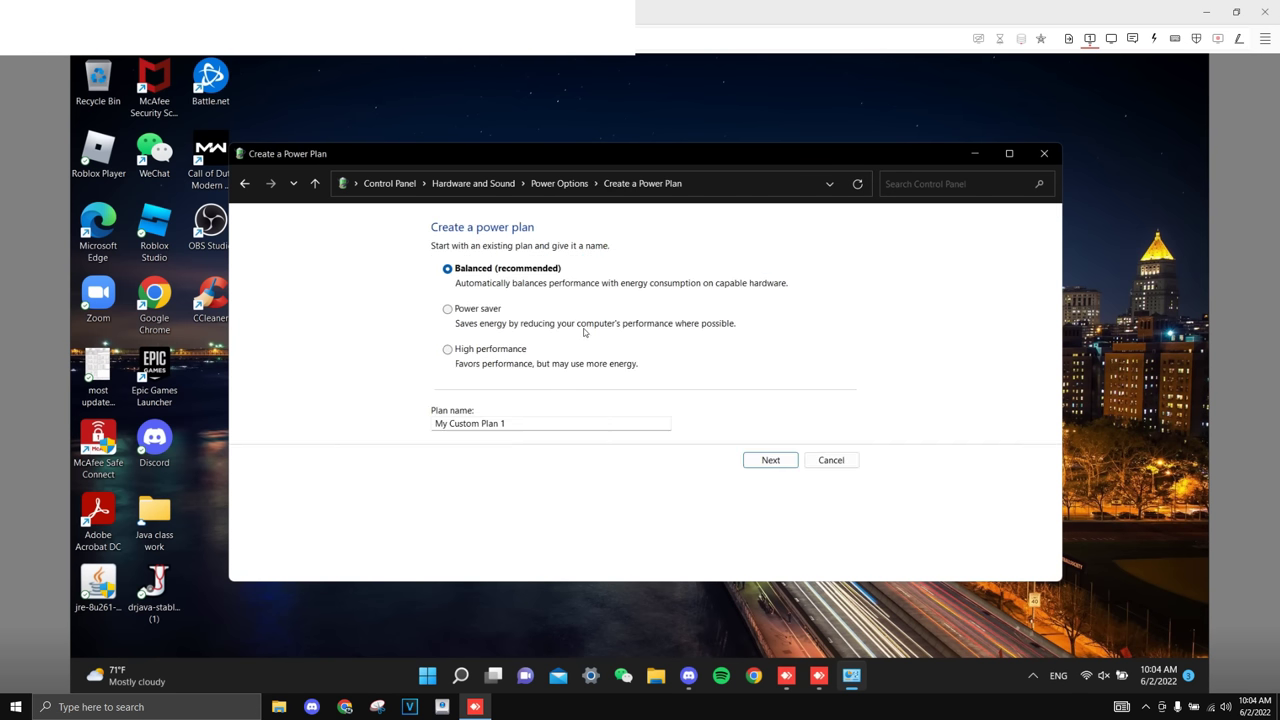
{"action": "left_click", "coordinate": [503, 350]}
{"action": "left_click", "coordinate": [770, 460]}
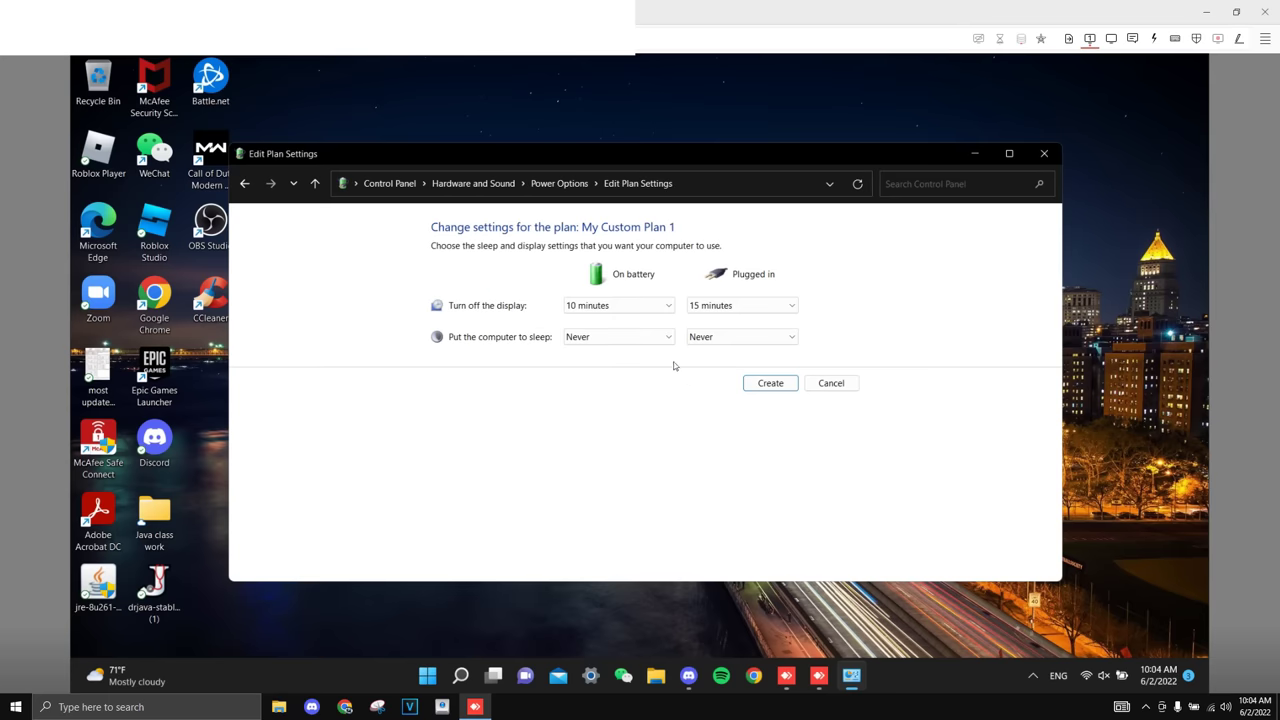
{"action": "left_click", "coordinate": [617, 306]}
{"action": "left_click", "coordinate": [605, 498]}
{"action": "left_click", "coordinate": [740, 305]}
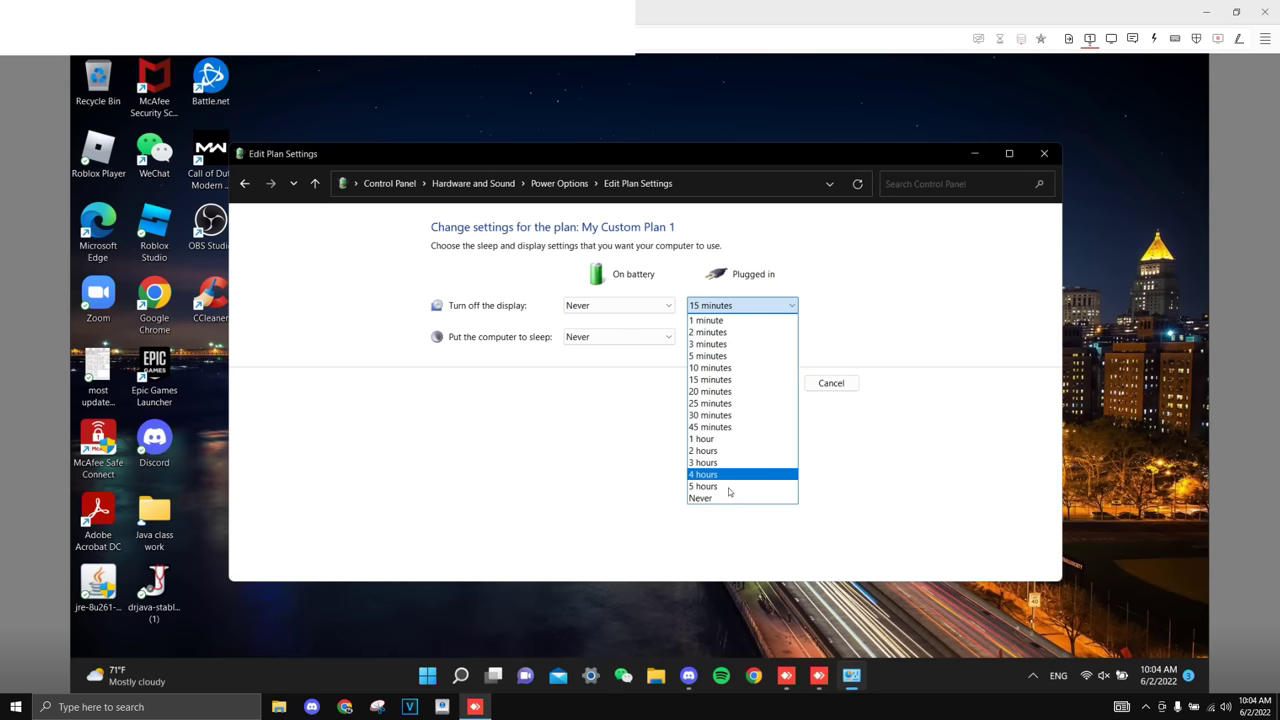
{"action": "left_click", "coordinate": [729, 497]}
{"action": "left_click", "coordinate": [766, 381]}
{"action": "scroll", "coordinate": [576, 368], "scroll_direction": "down", "scroll_amount": 1}
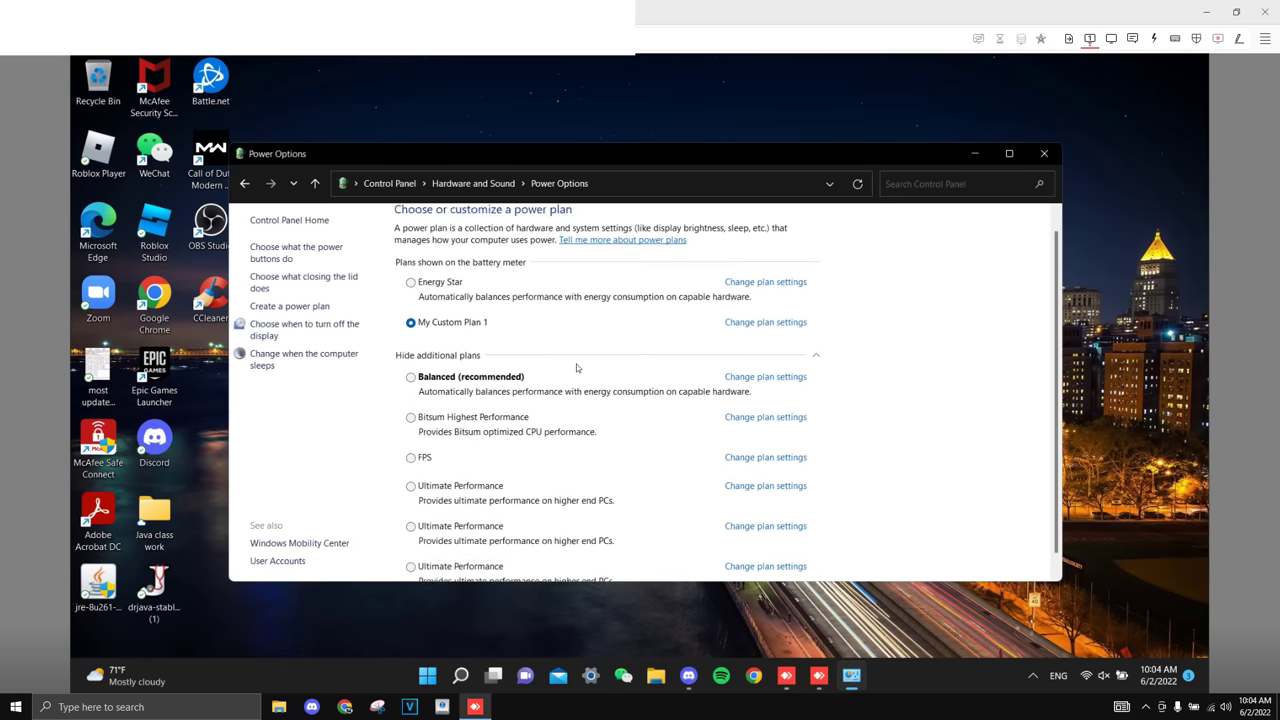
{"action": "scroll", "coordinate": [576, 368], "scroll_direction": "down", "scroll_amount": 1}
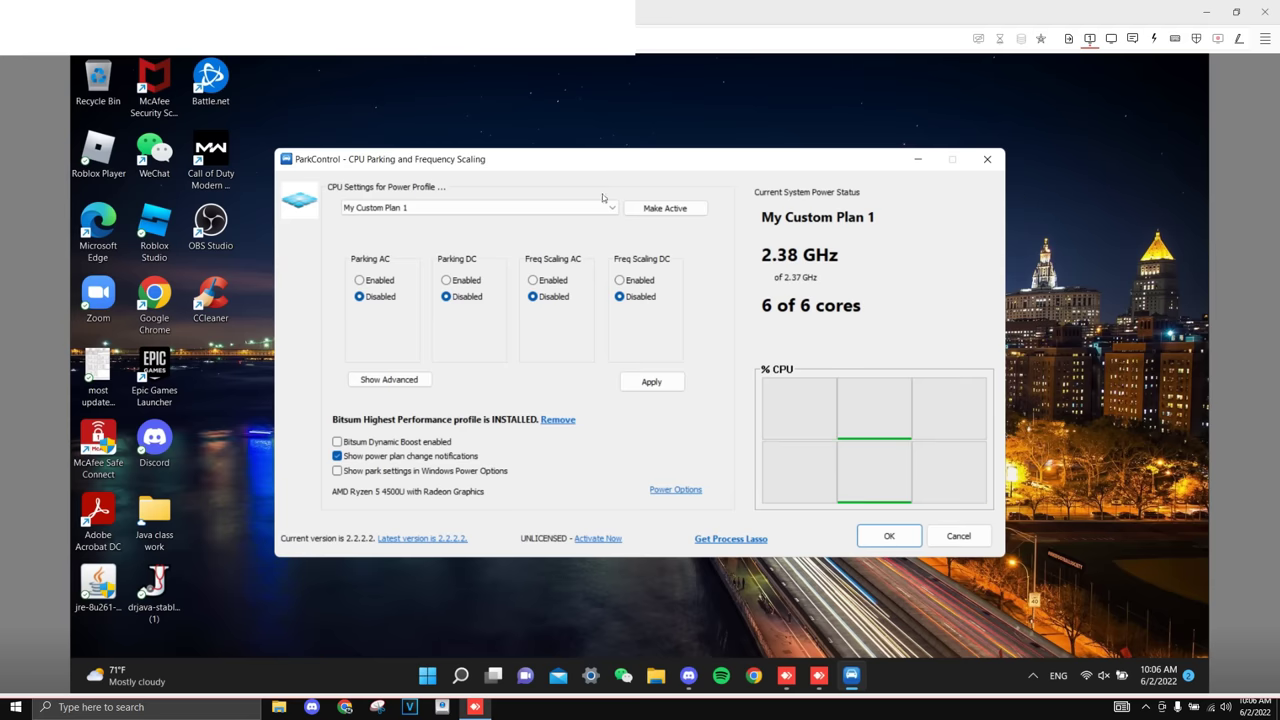
Enable Parking and Freq Scaling for AC and DC on My Custom Plan 1, then apply and close
{"action": "left_click", "coordinate": [520, 208]}
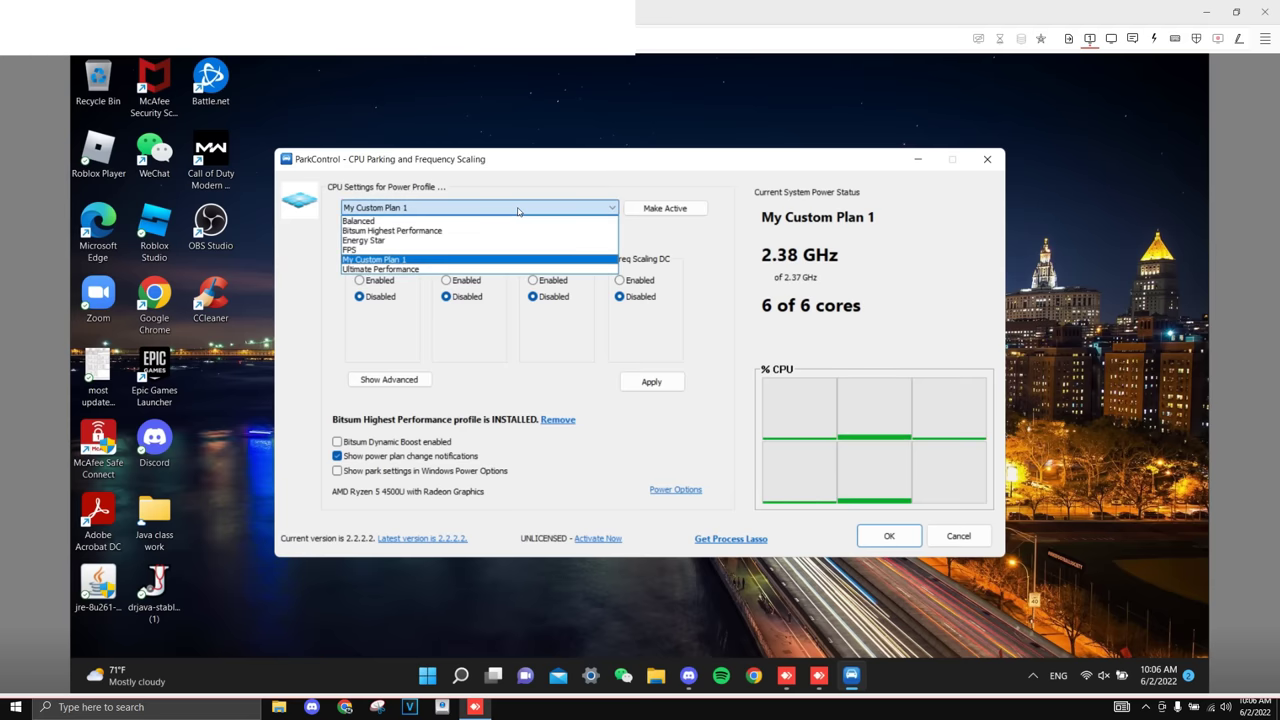
{"action": "left_click", "coordinate": [418, 260]}
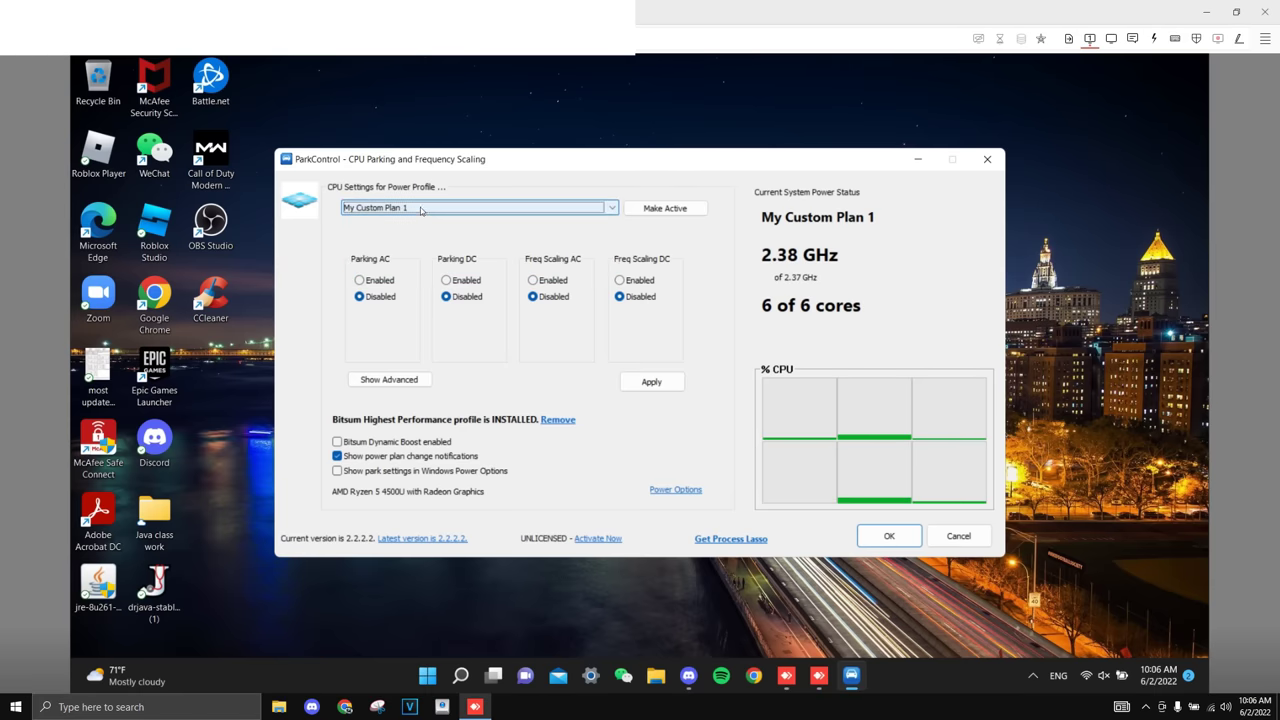
{"action": "left_click", "coordinate": [360, 280]}
{"action": "left_click", "coordinate": [468, 281]}
{"action": "left_click", "coordinate": [553, 281]}
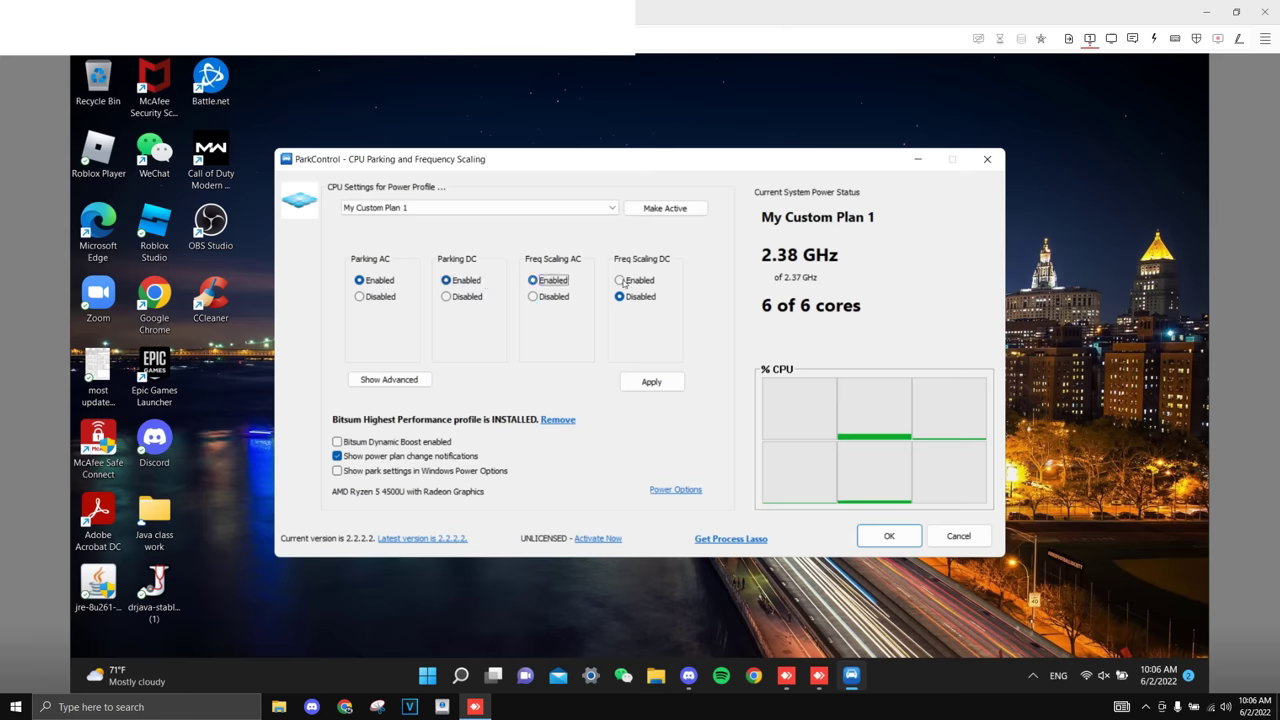
{"action": "left_click", "coordinate": [624, 281]}
{"action": "left_click", "coordinate": [676, 384]}
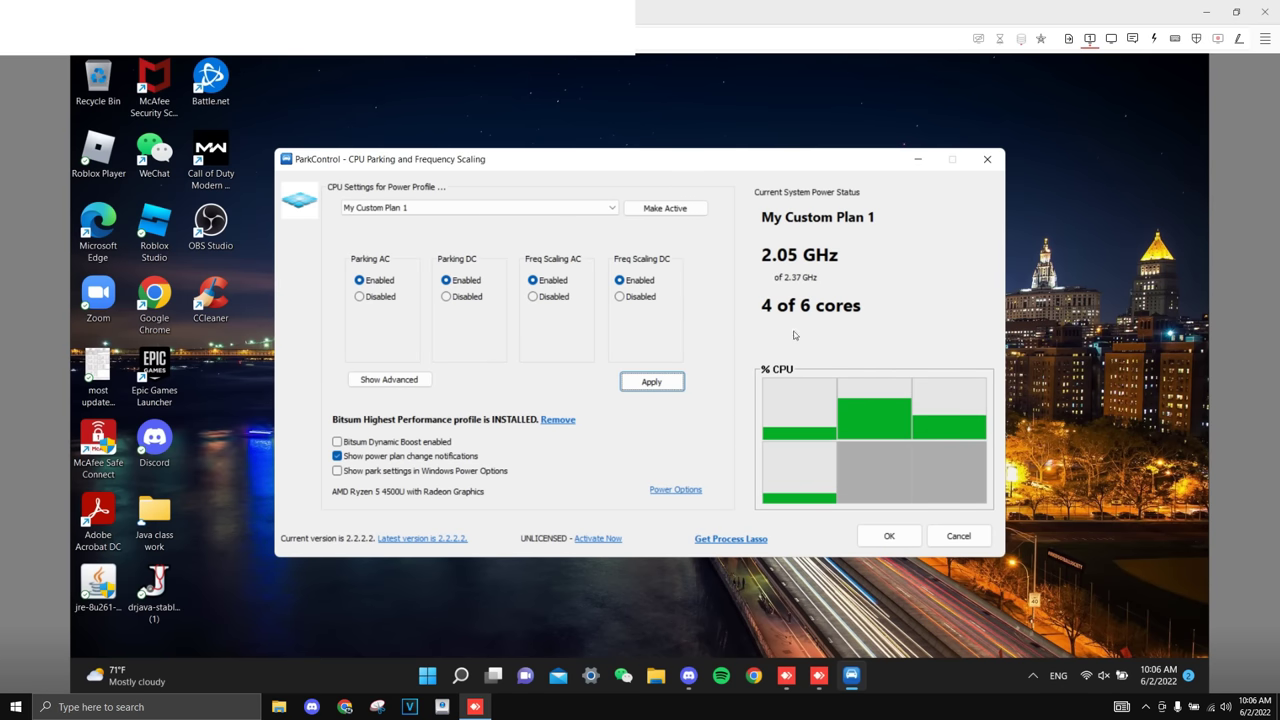
{"action": "left_click", "coordinate": [889, 536]}
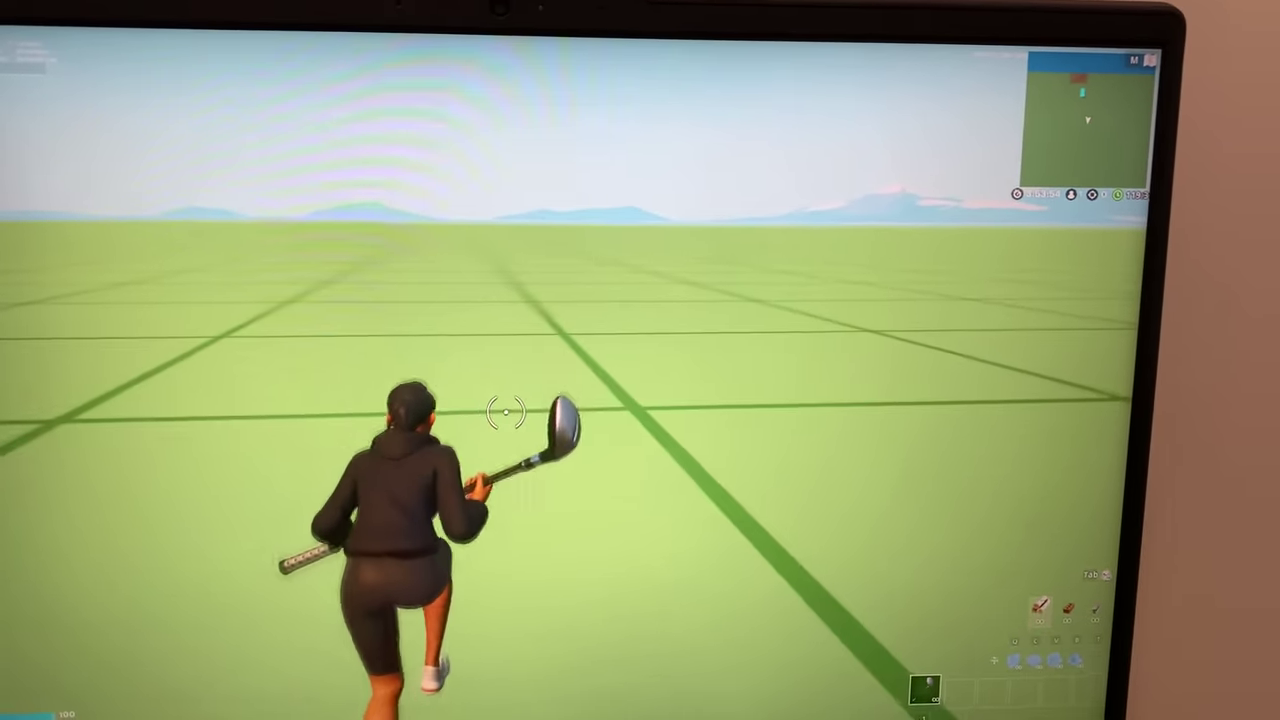
Run the Fortnite character forward across the green grid practice map
{"action": "key", "text": "w"}
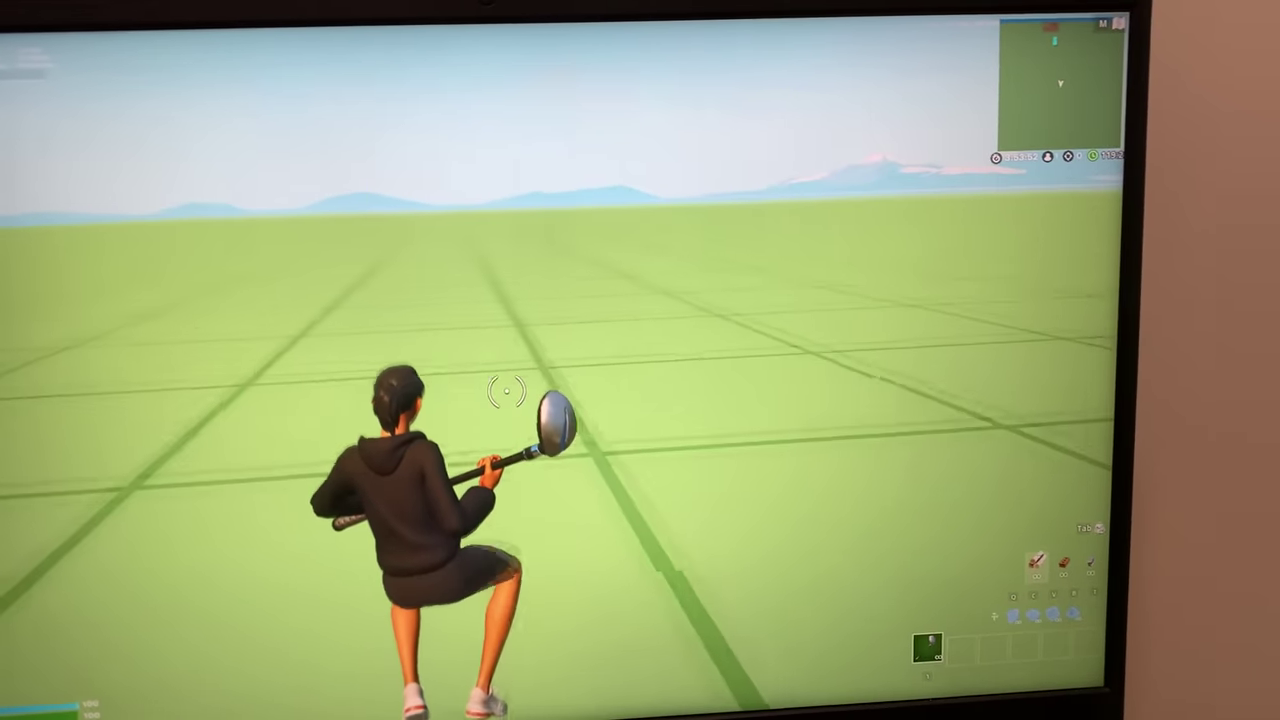
{"action": "key", "text": "w"}
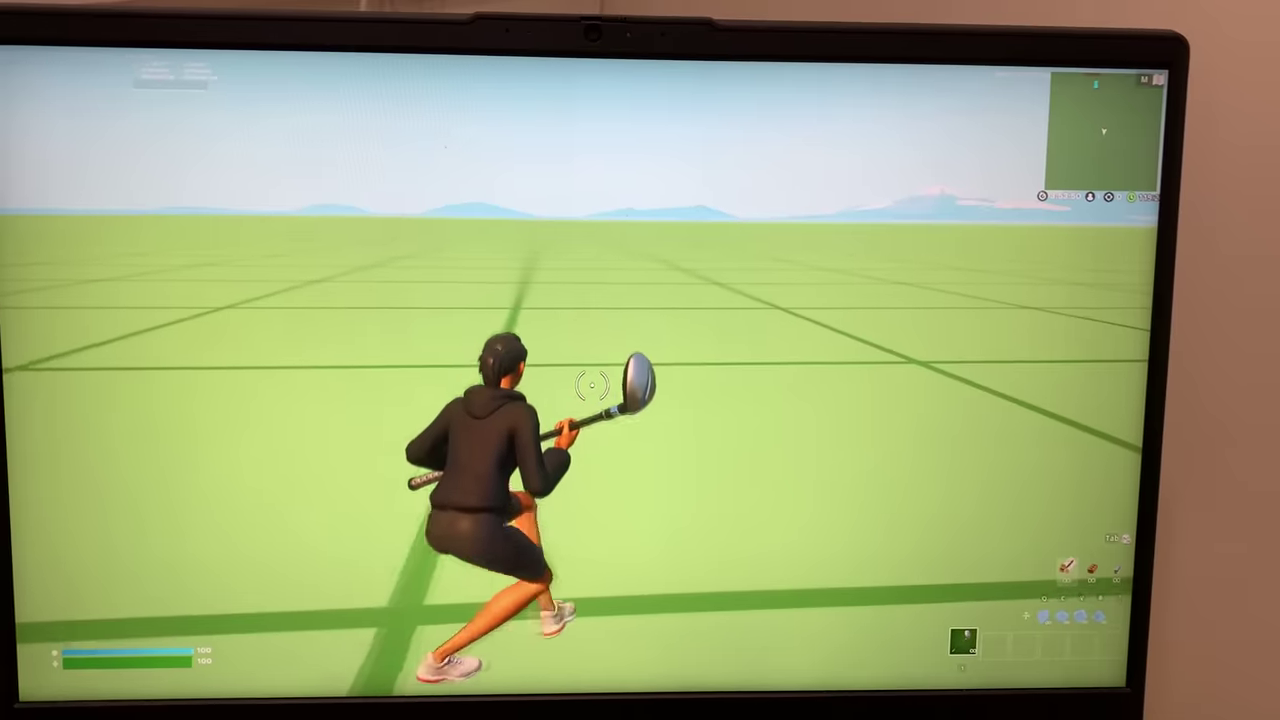
{"action": "key", "text": "w"}
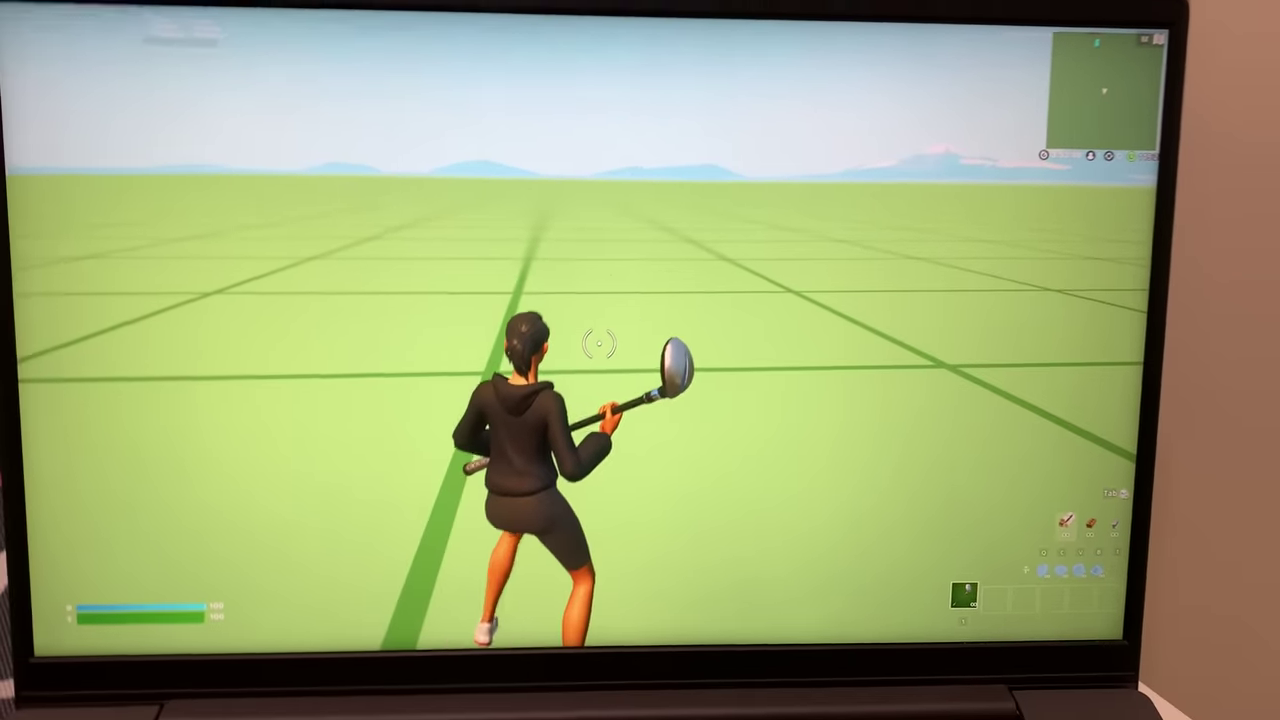
{"action": "key", "text": "w"}
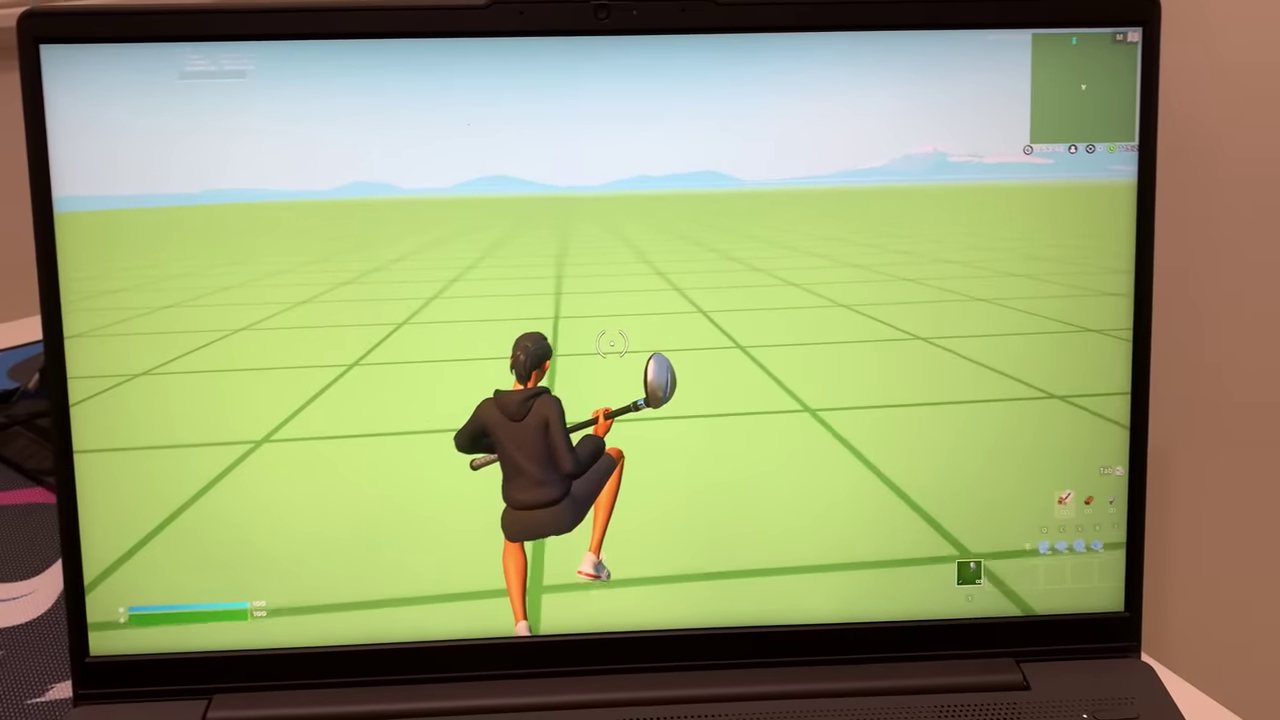
{"action": "key", "text": "w"}
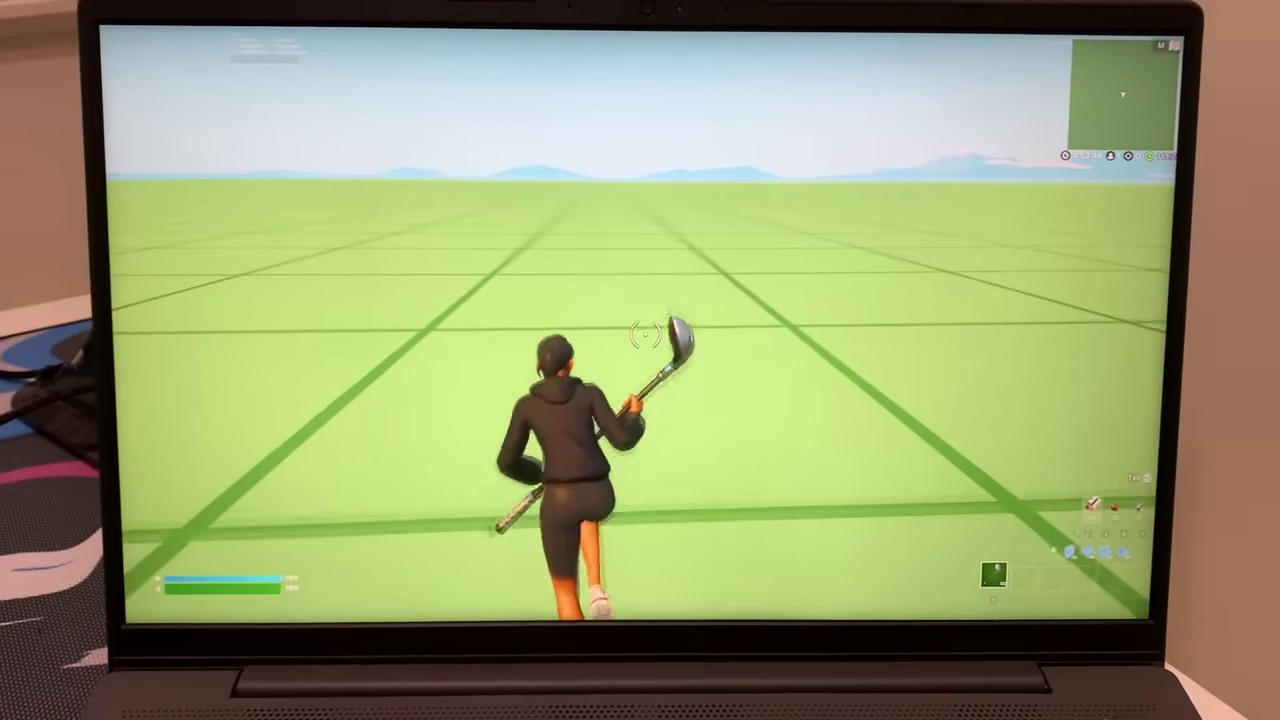
{"action": "key", "text": "w"}
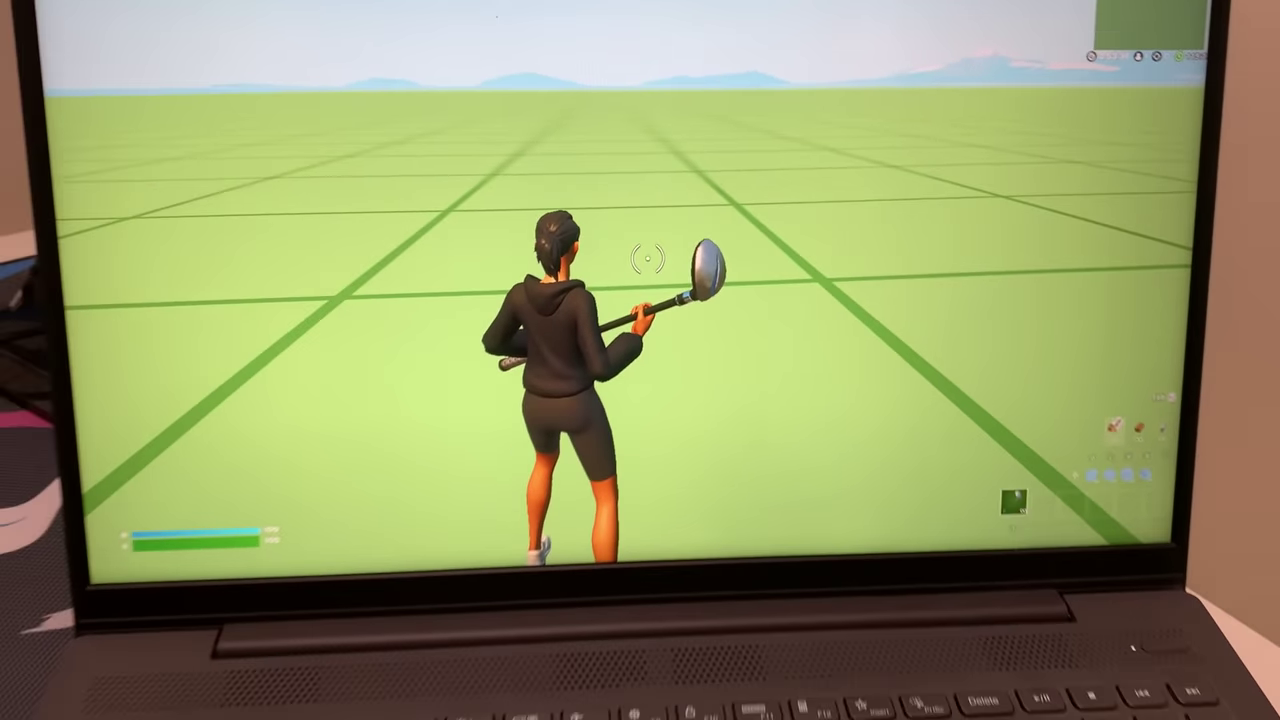
{"action": "key", "text": "w"}
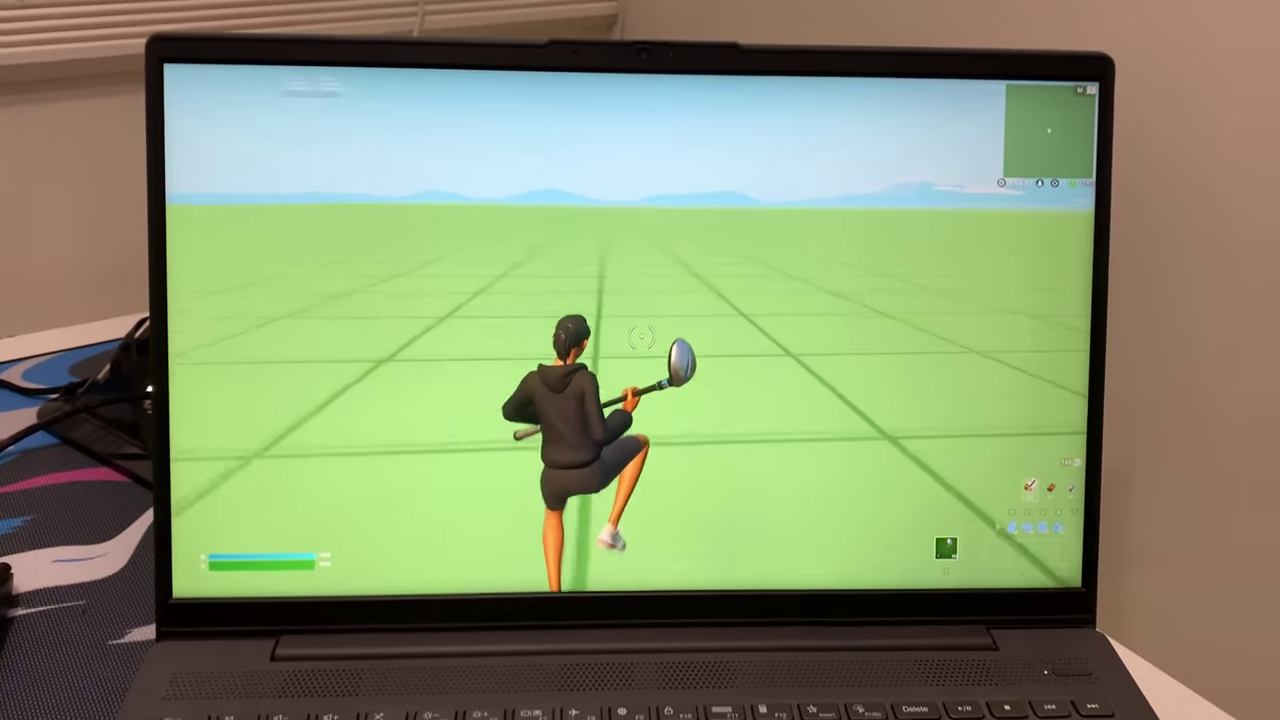